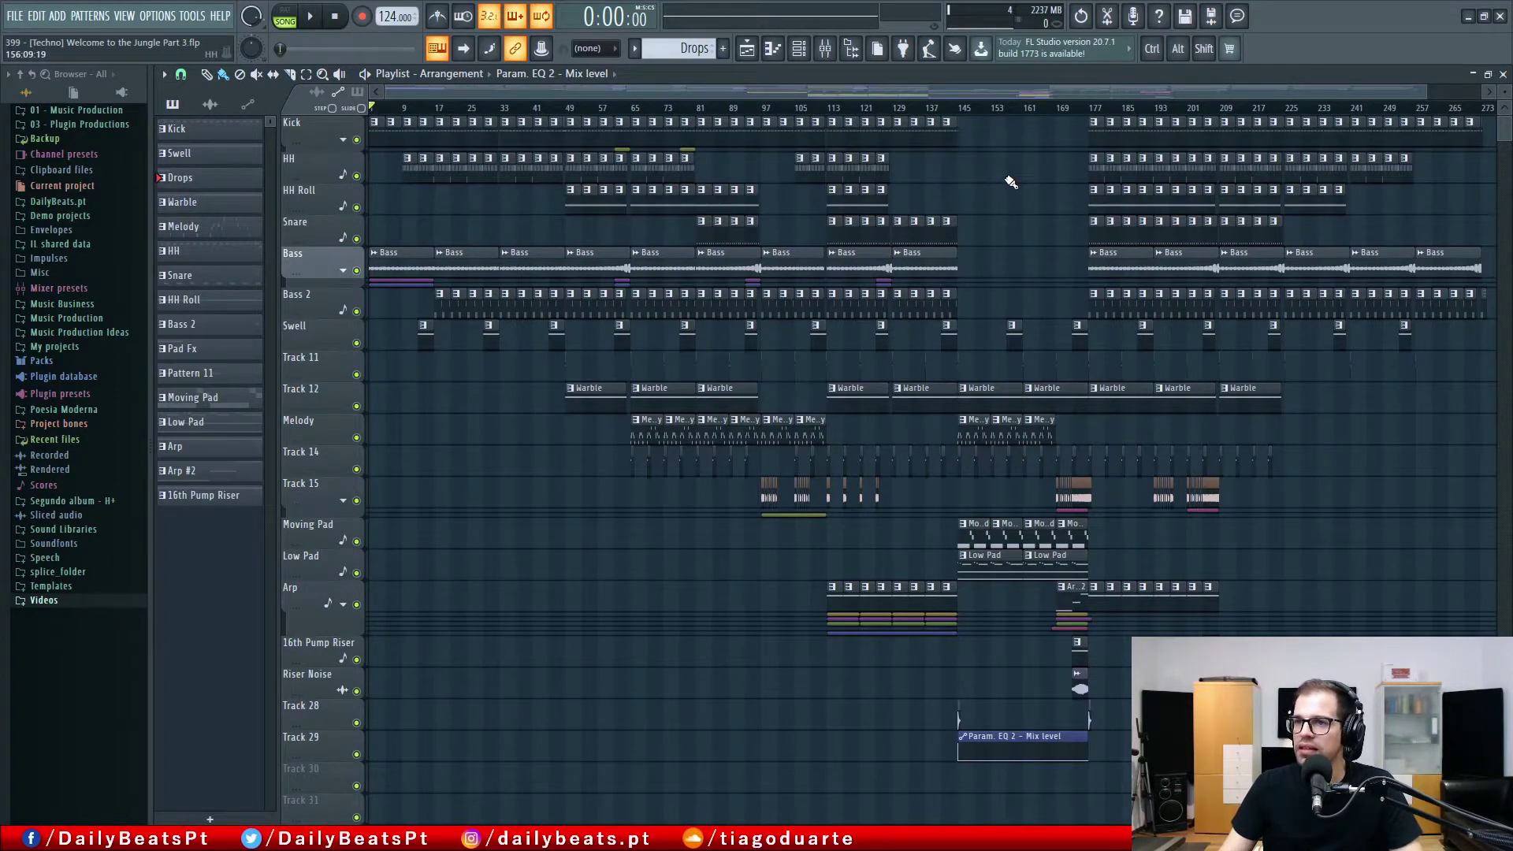
- Hide the browser and start exporting the project as a wave file
{"action": "left_click", "coordinate": [858, 50]}
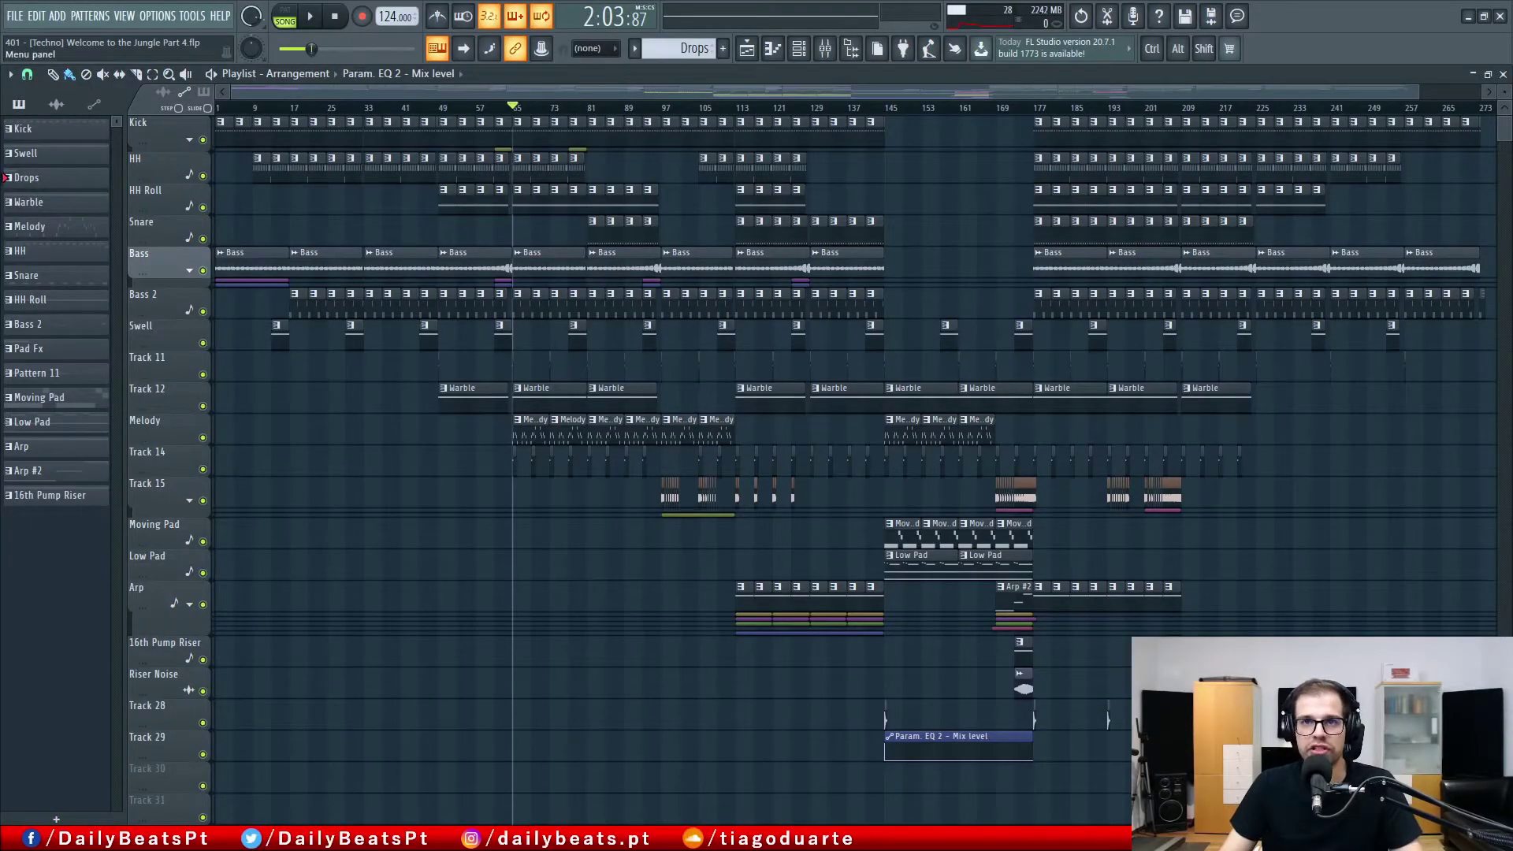
{"action": "left_click", "coordinate": [15, 16]}
{"action": "mouse_move", "coordinate": [63, 151]}
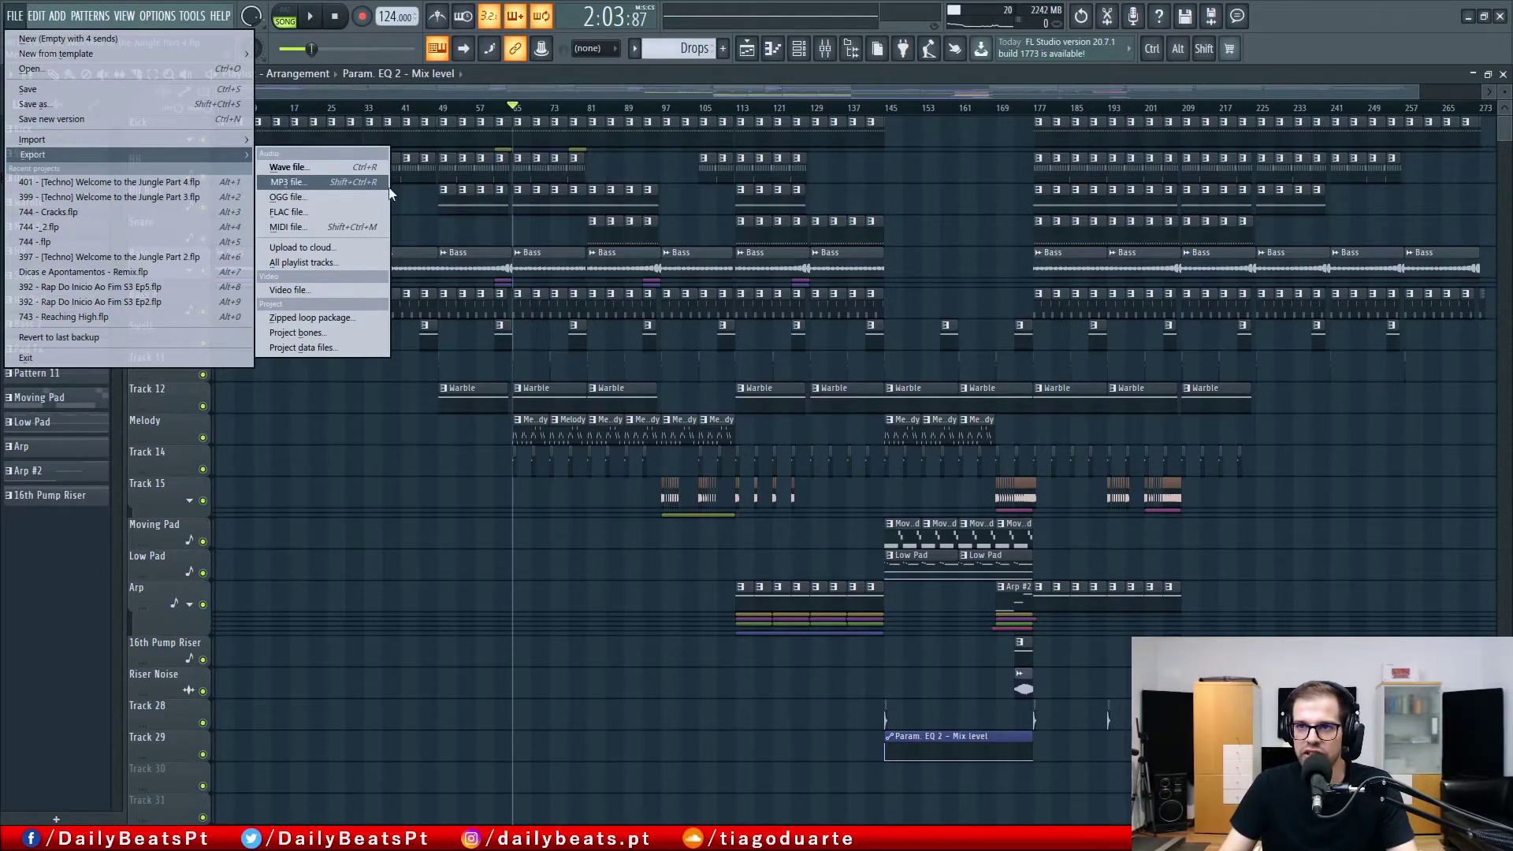
{"action": "left_click", "coordinate": [346, 169]}
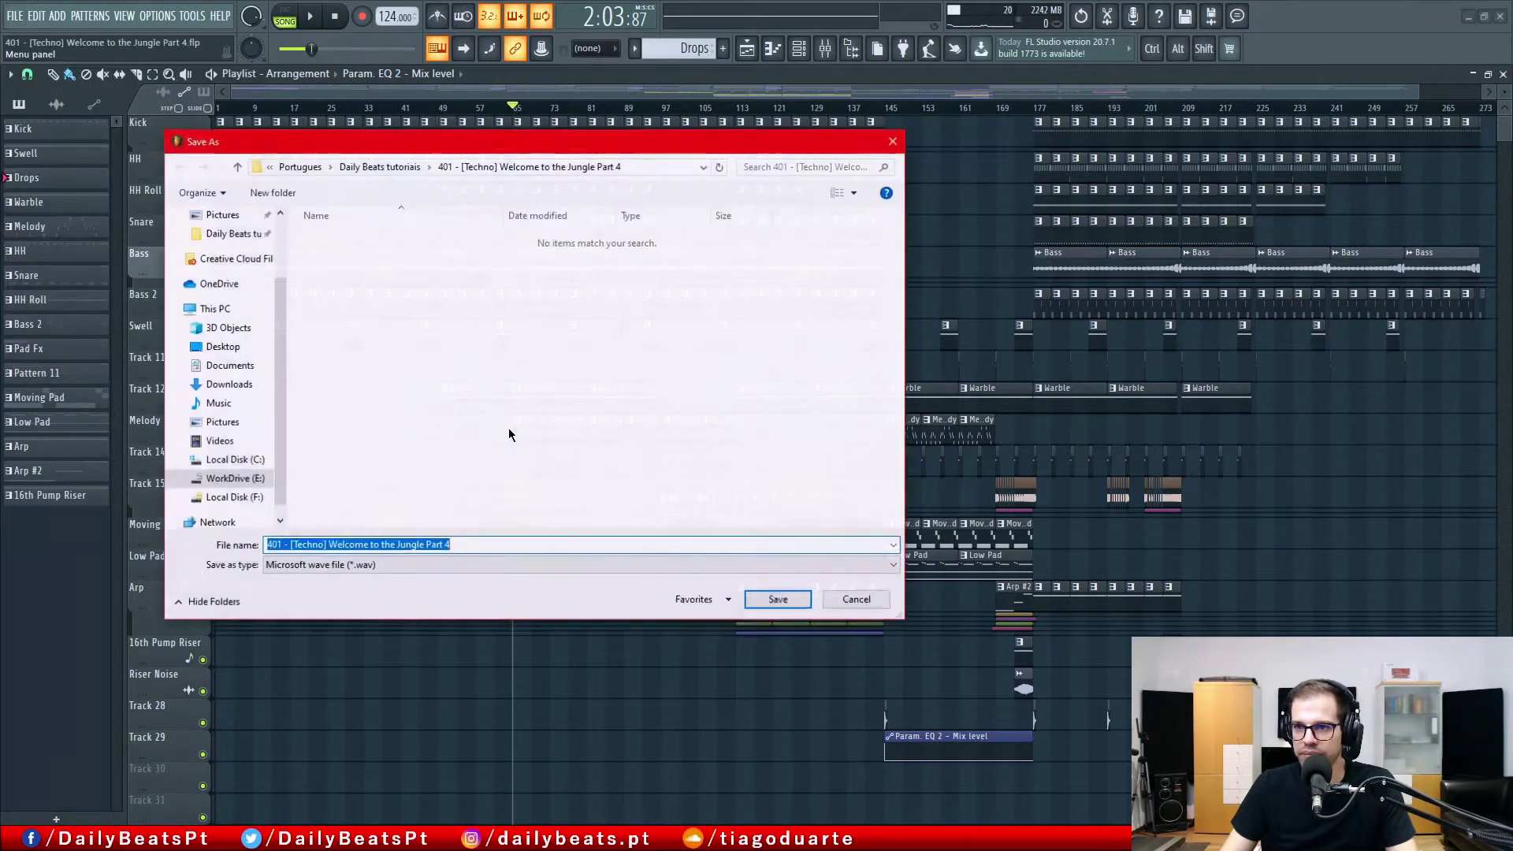
- Name the exported WAV file "Welcome to the Jungle" and save it in the project folder
{"action": "left_click", "coordinate": [462, 544]}
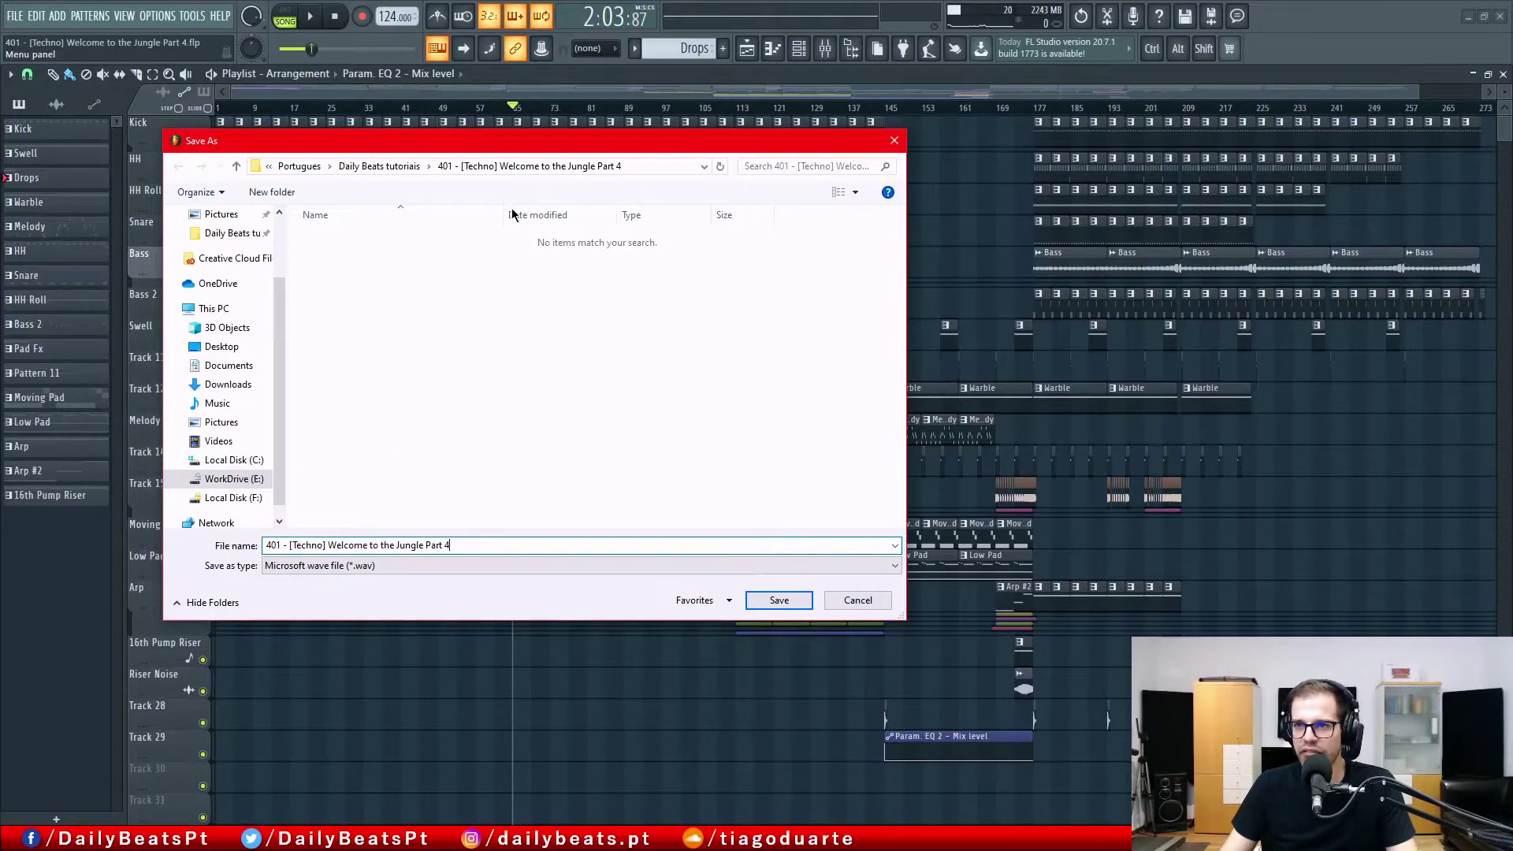
{"action": "left_click_drag", "start_coordinate": [328, 544], "coordinate": [225, 543]}
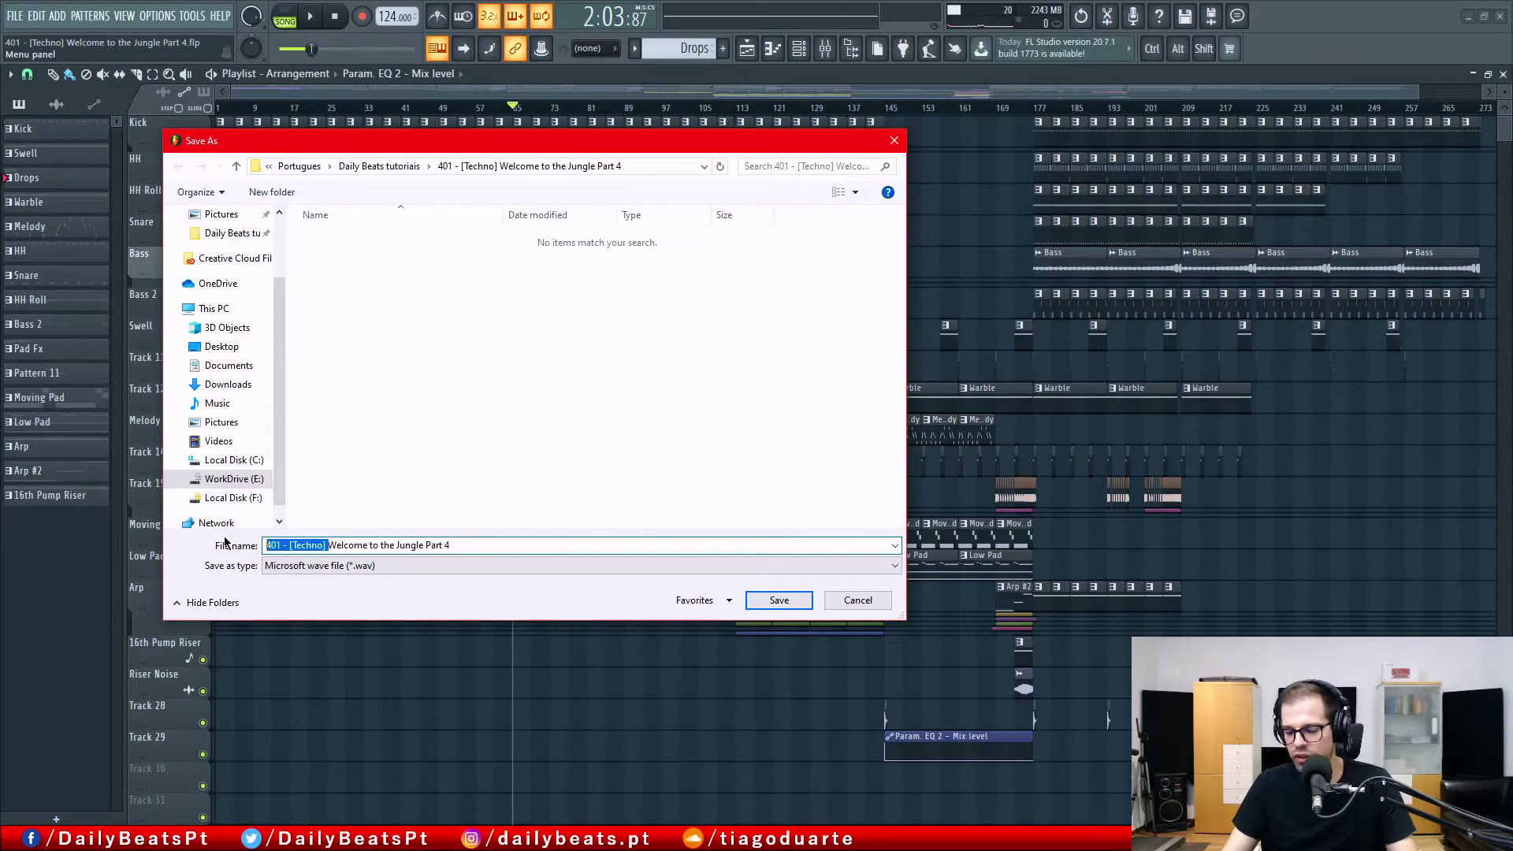
{"action": "key", "text": "BackSpace"}
{"action": "key", "text": "BackSpace"}
{"action": "key", "text": "BackSpace"}
{"action": "key", "text": "BackSpace"}
{"action": "key", "text": "BackSpace"}
{"action": "key", "text": "BackSpace"}
{"action": "key", "text": "BackSpace"}
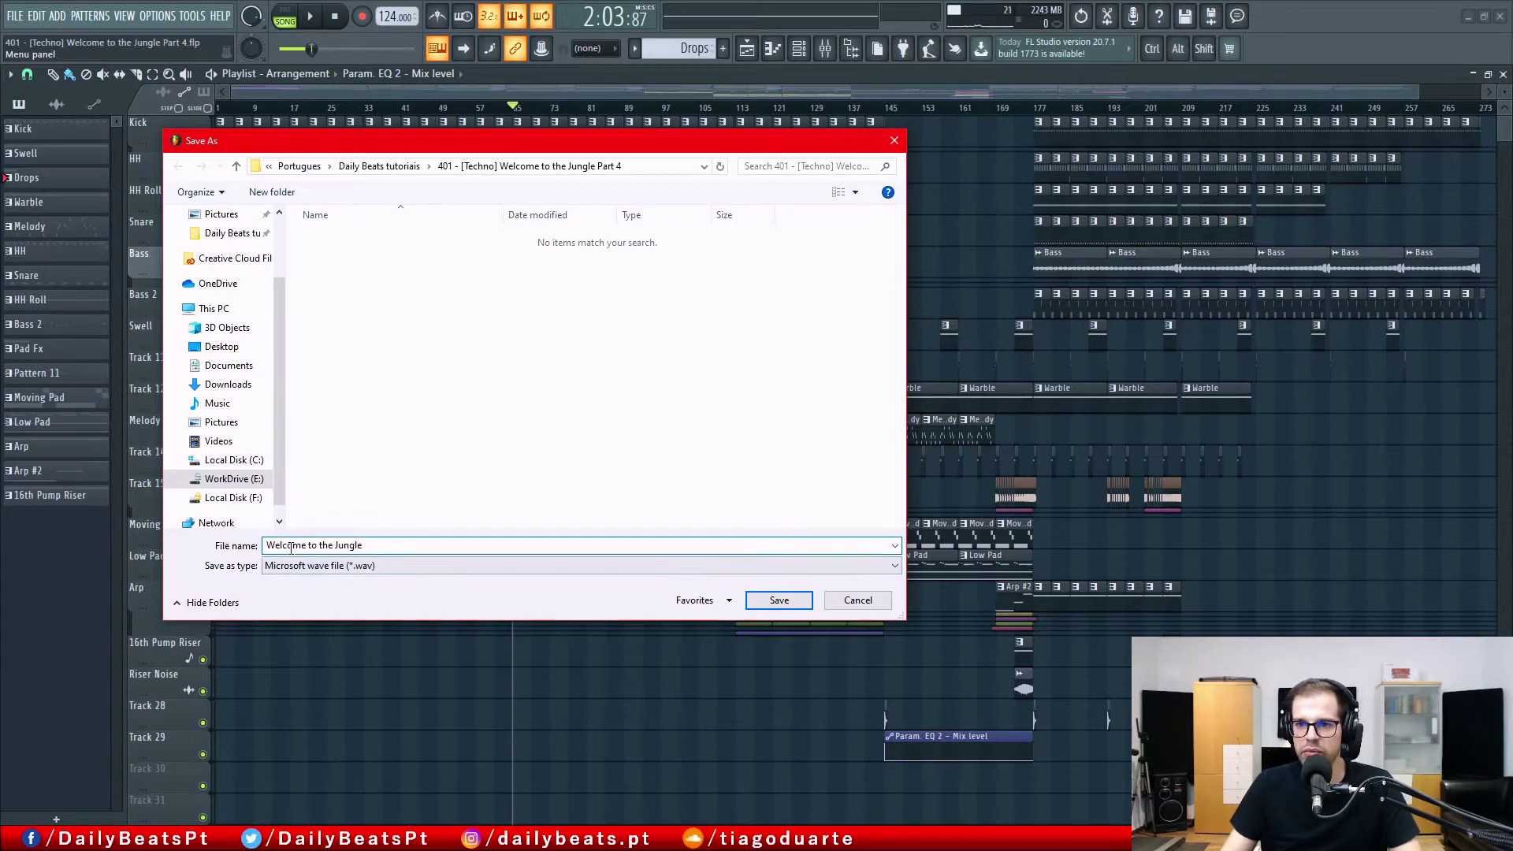
{"action": "left_click", "coordinate": [778, 600]}
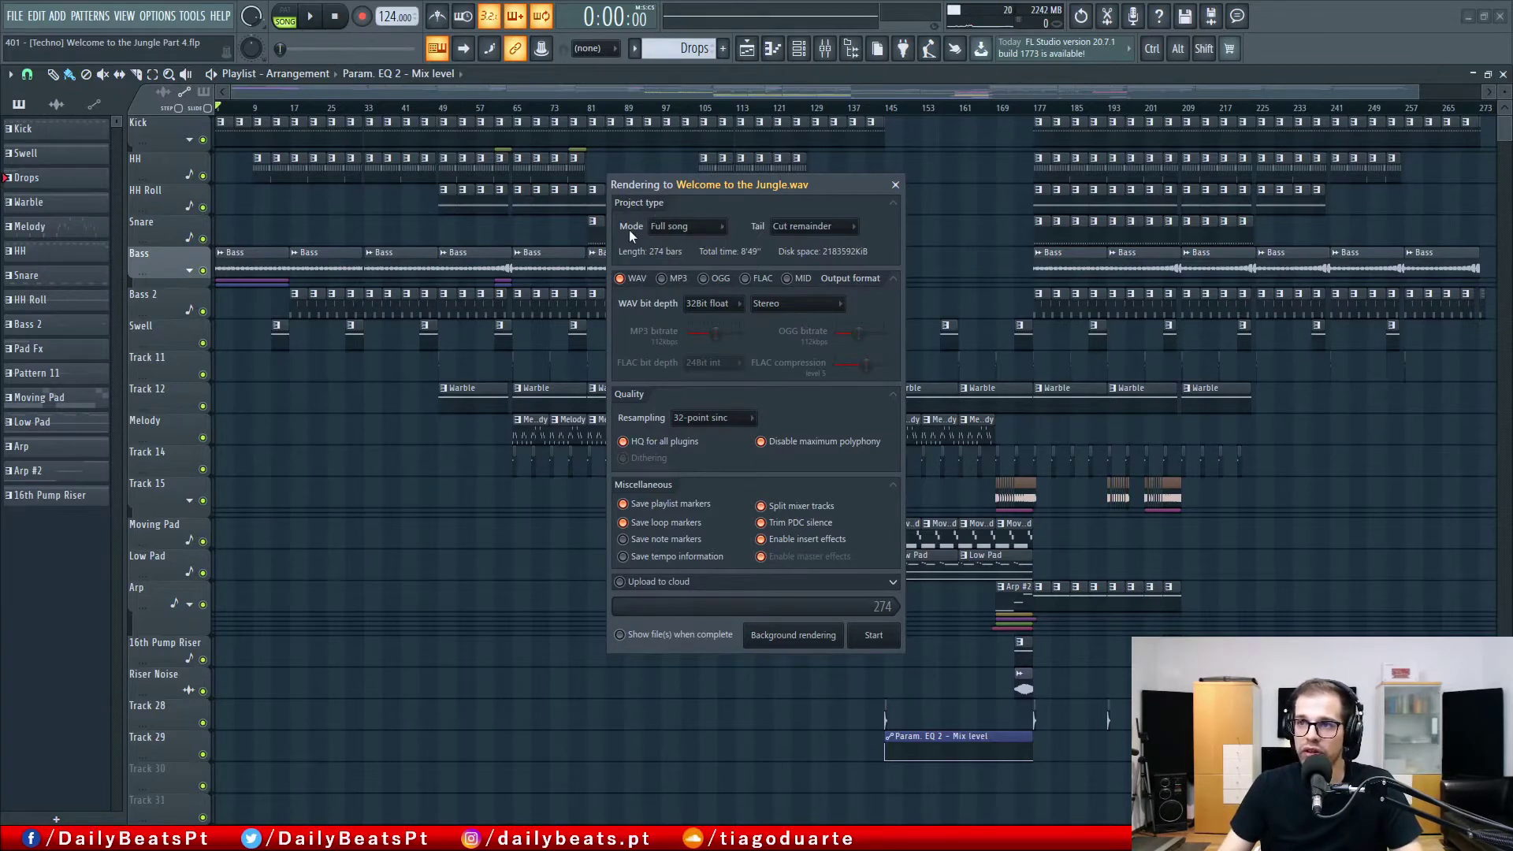
- Review the render mode choices and set the render's tail option to Leave remainder
{"action": "left_click", "coordinate": [713, 231]}
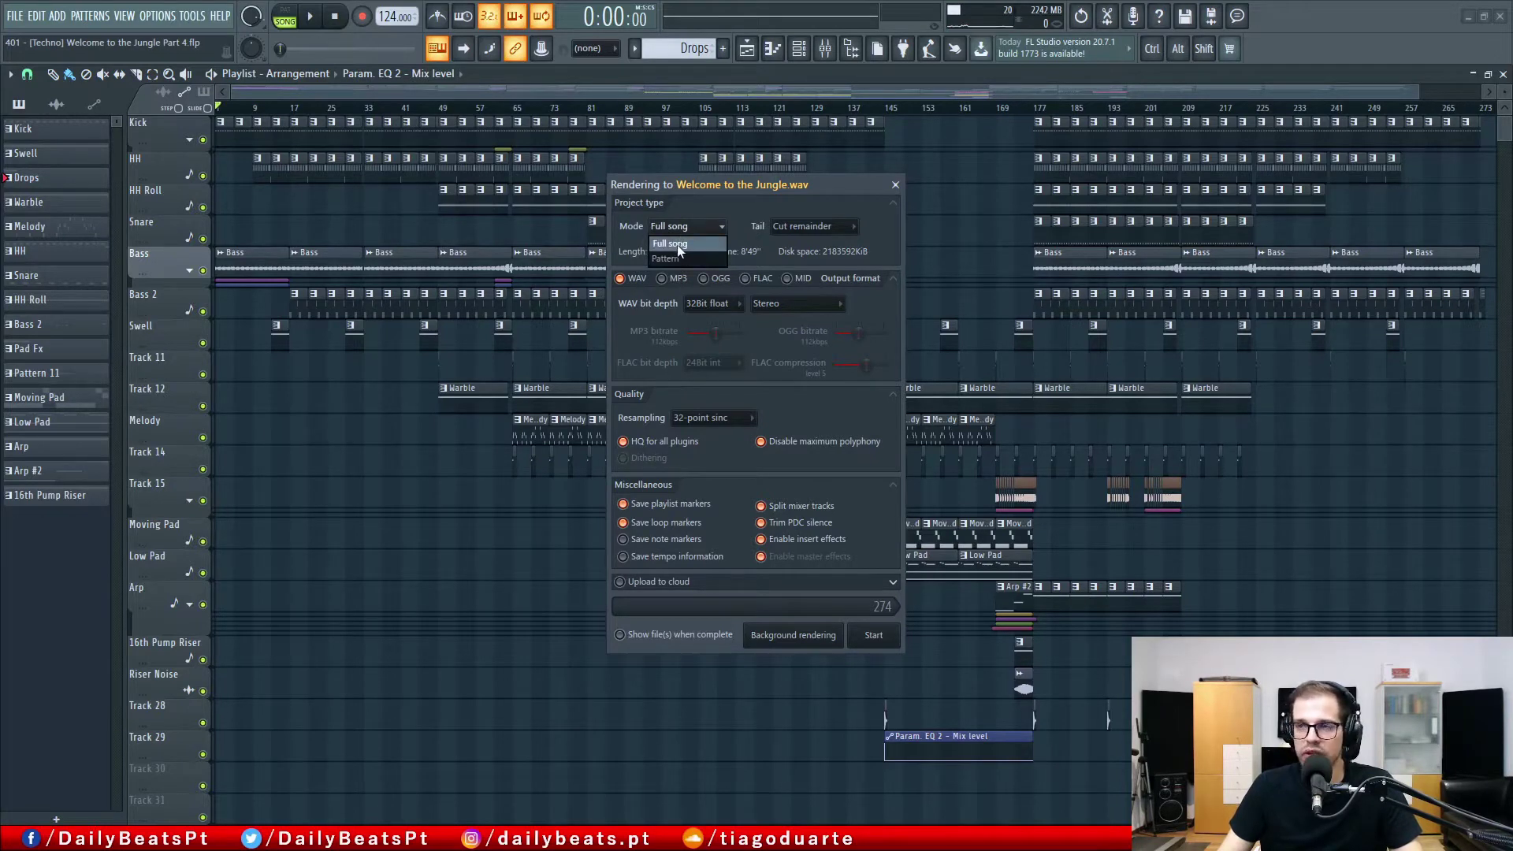
{"action": "left_click", "coordinate": [692, 207]}
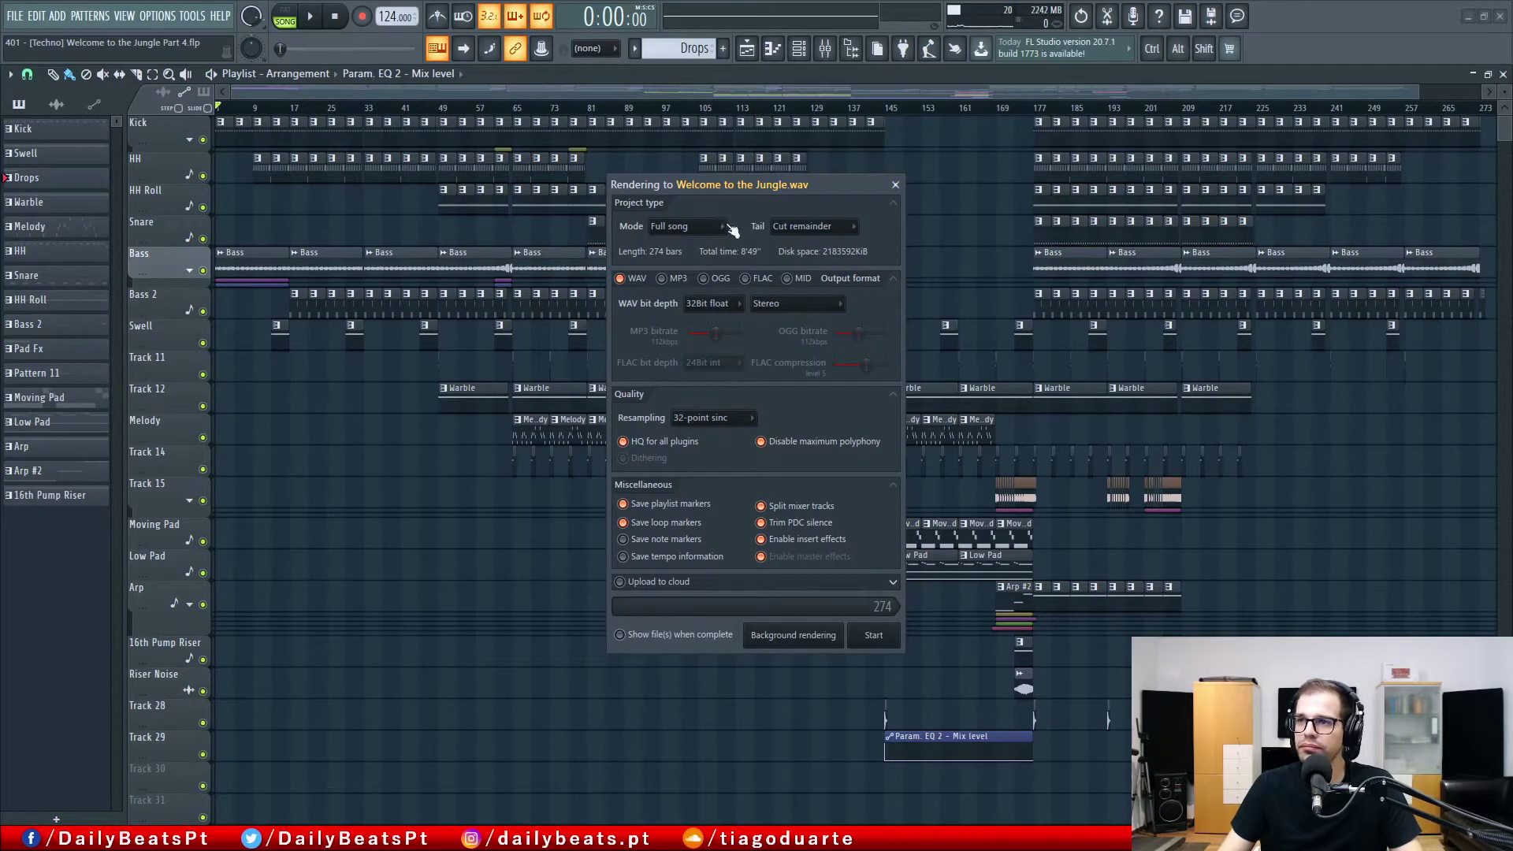
{"action": "left_click", "coordinate": [806, 229]}
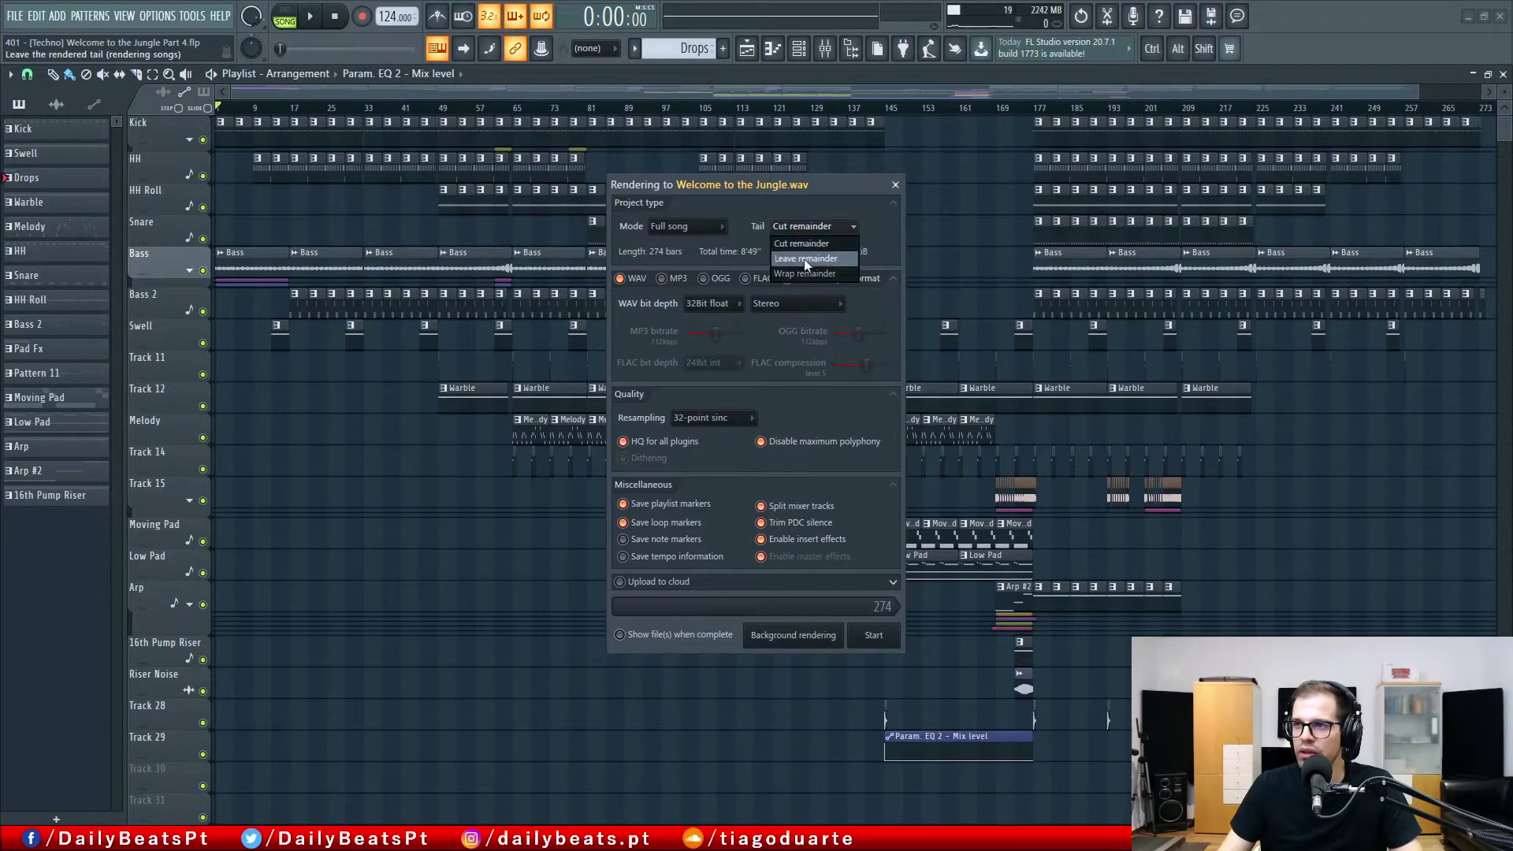
{"action": "left_click", "coordinate": [826, 262]}
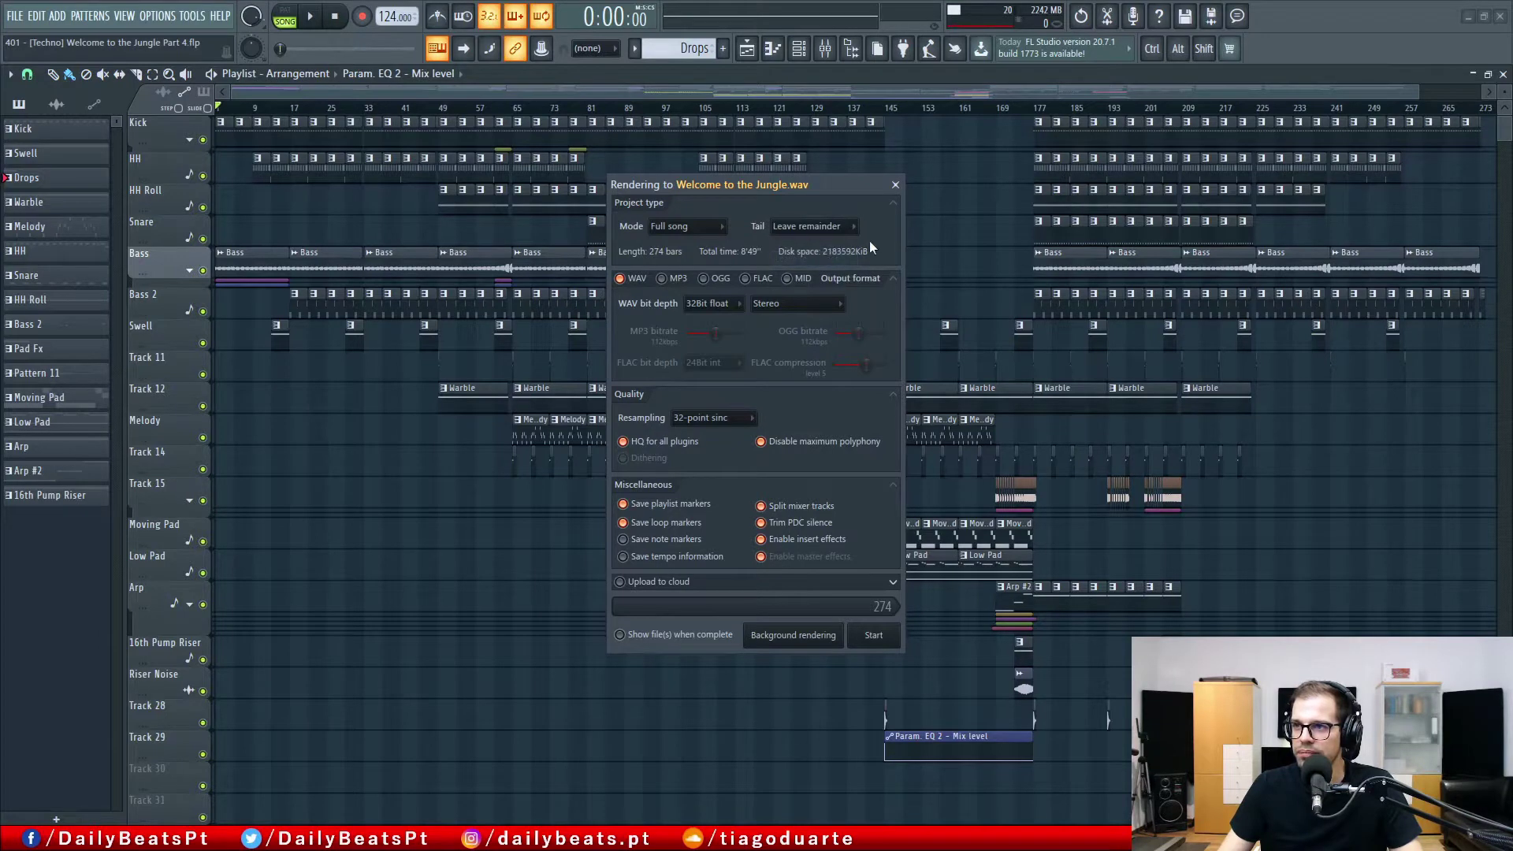
{"action": "left_click", "coordinate": [828, 227]}
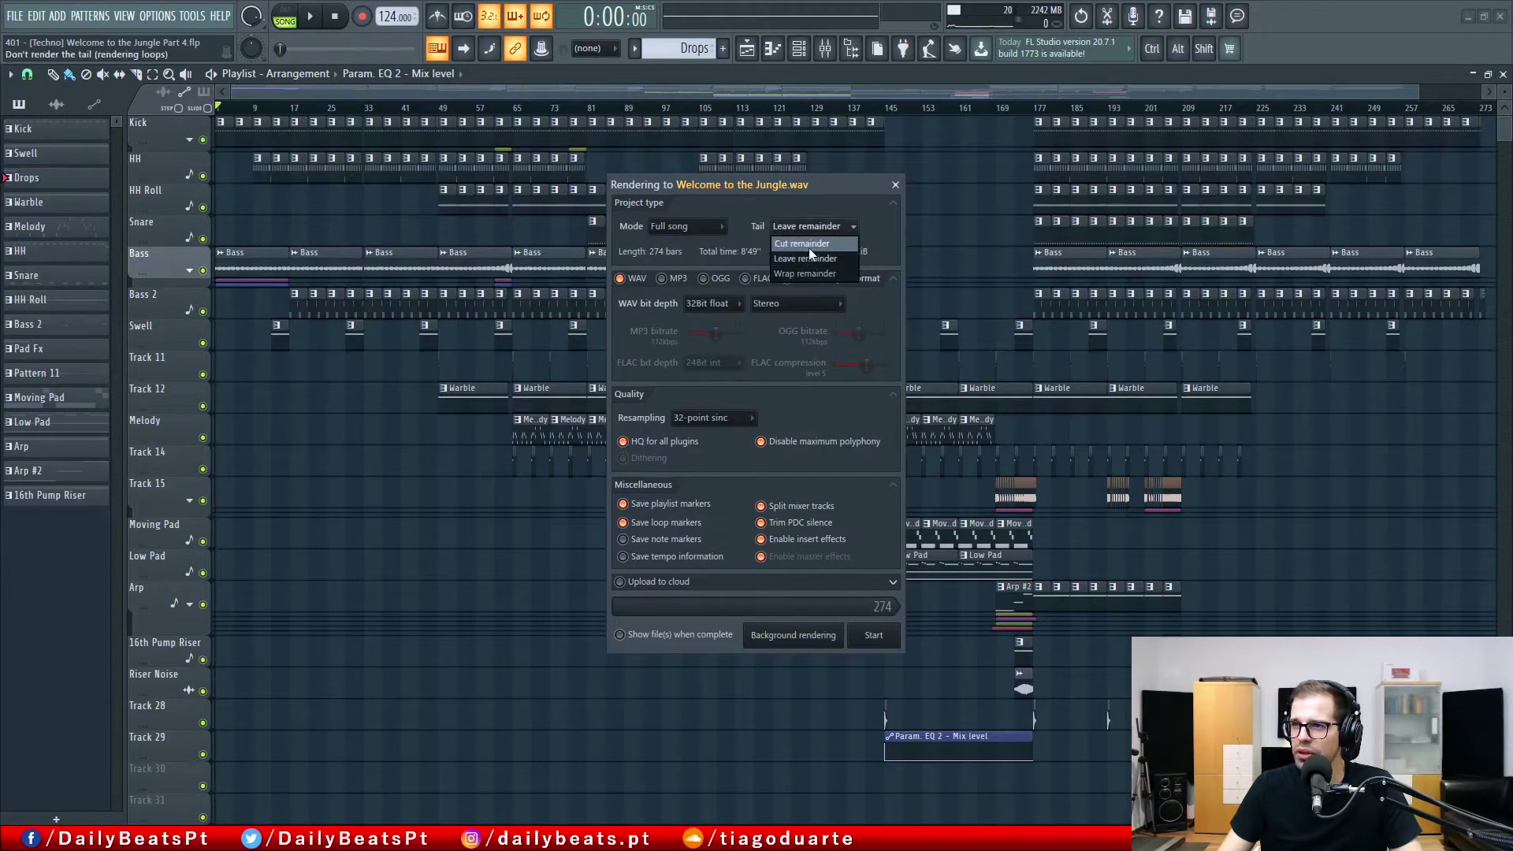
{"action": "left_click", "coordinate": [828, 206]}
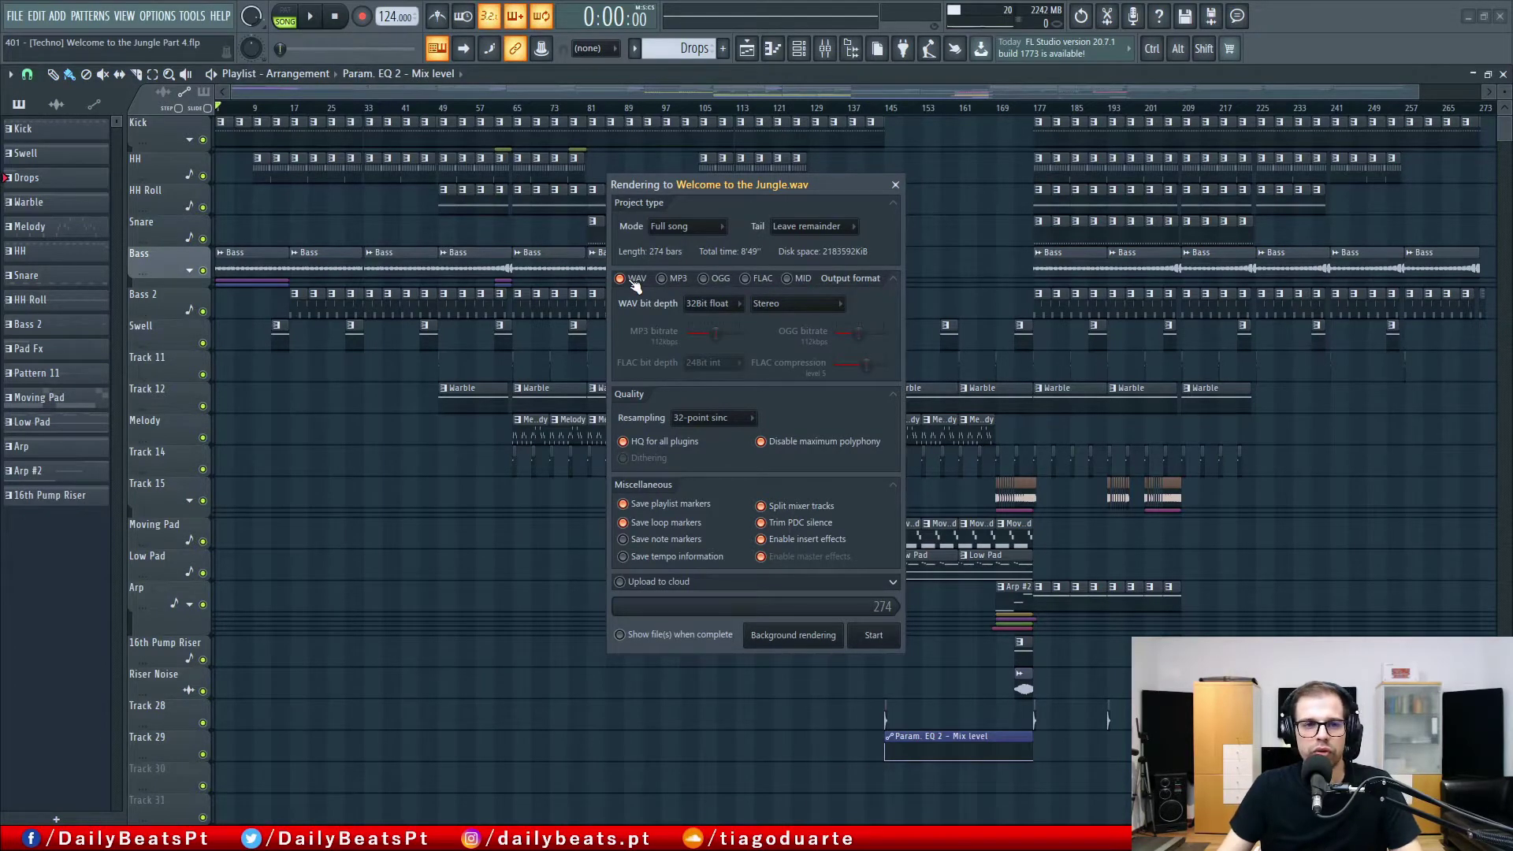
- Select 32Bit float as the WAV bit depth and review the other bit depth choices
{"action": "left_click", "coordinate": [741, 308]}
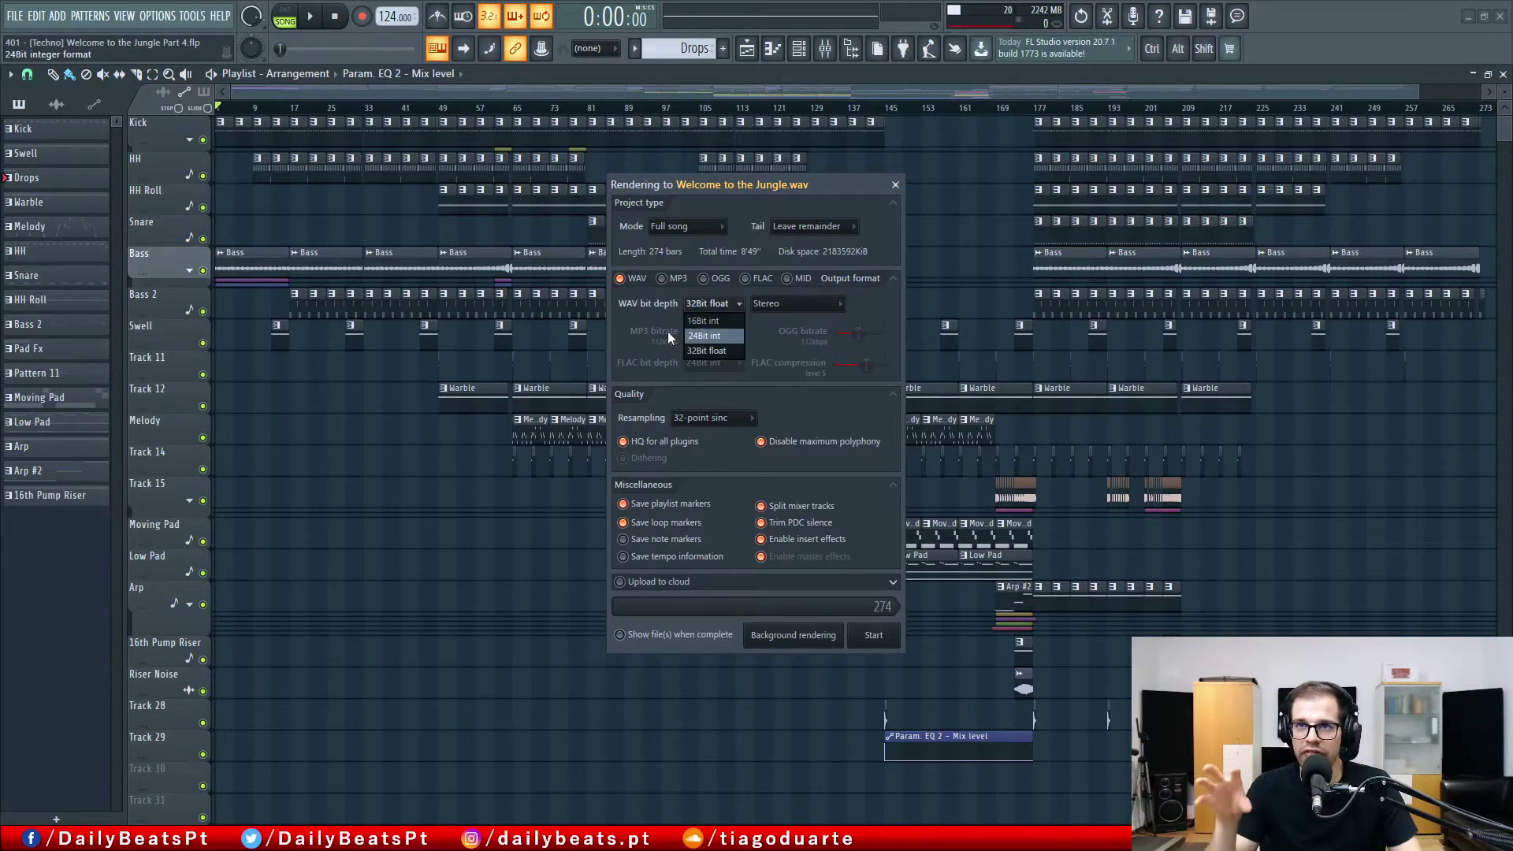
{"action": "left_click", "coordinate": [712, 351]}
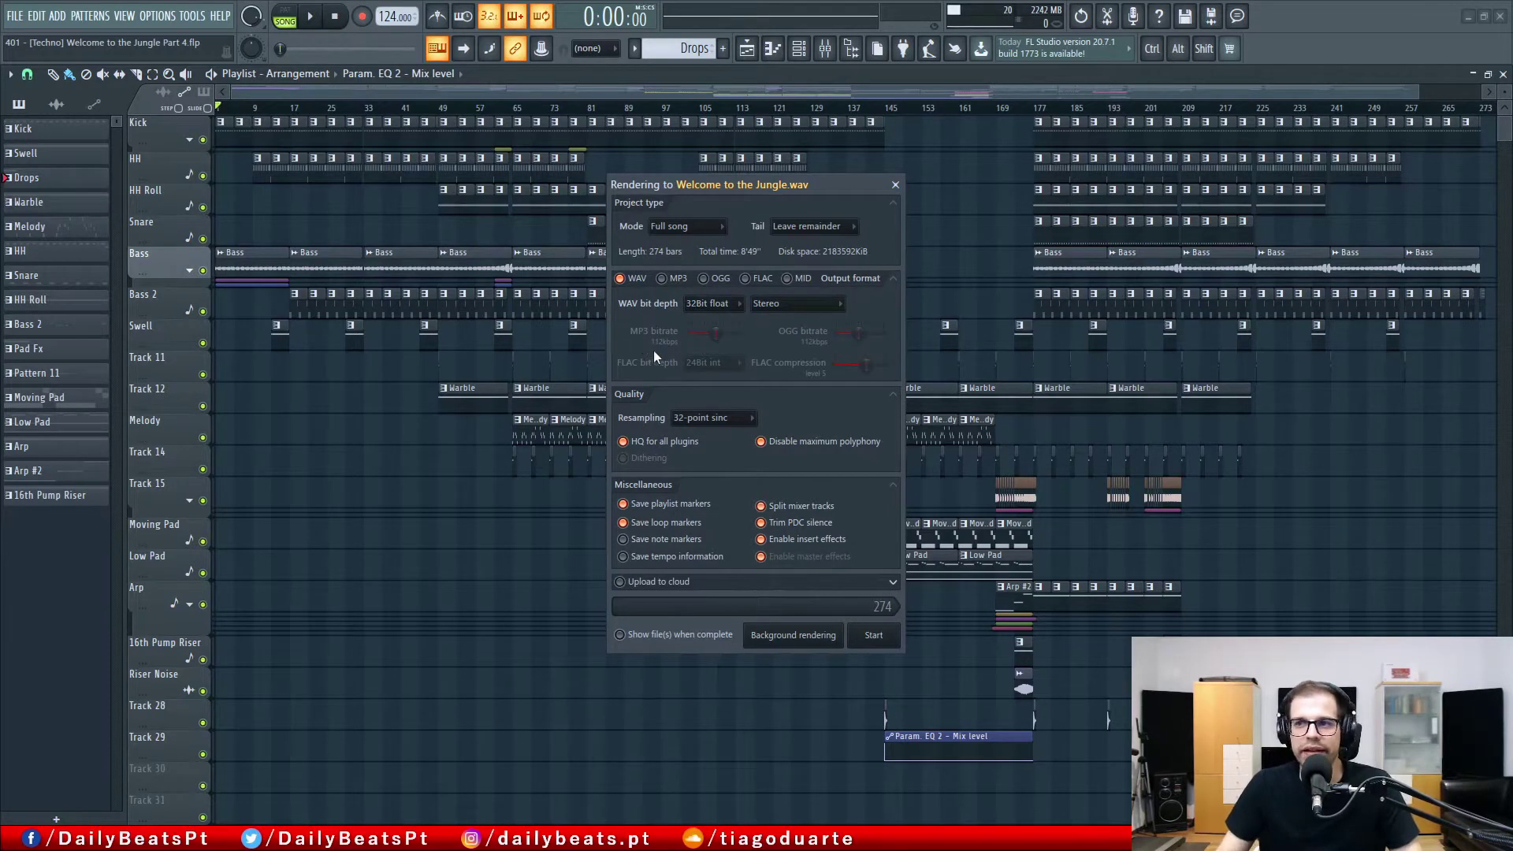
{"action": "left_click", "coordinate": [710, 303]}
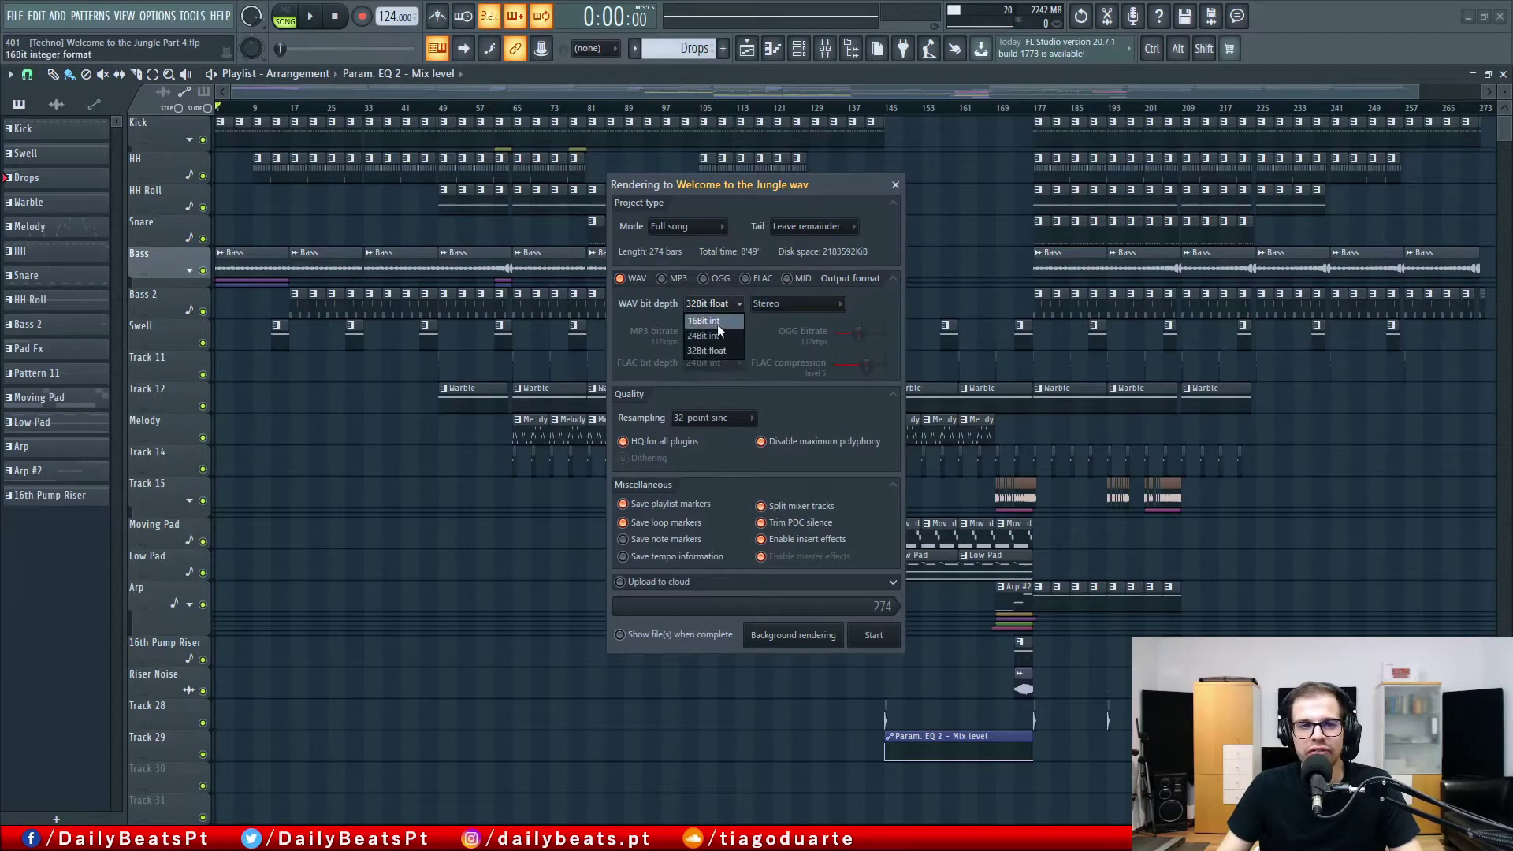
{"action": "left_click", "coordinate": [645, 334]}
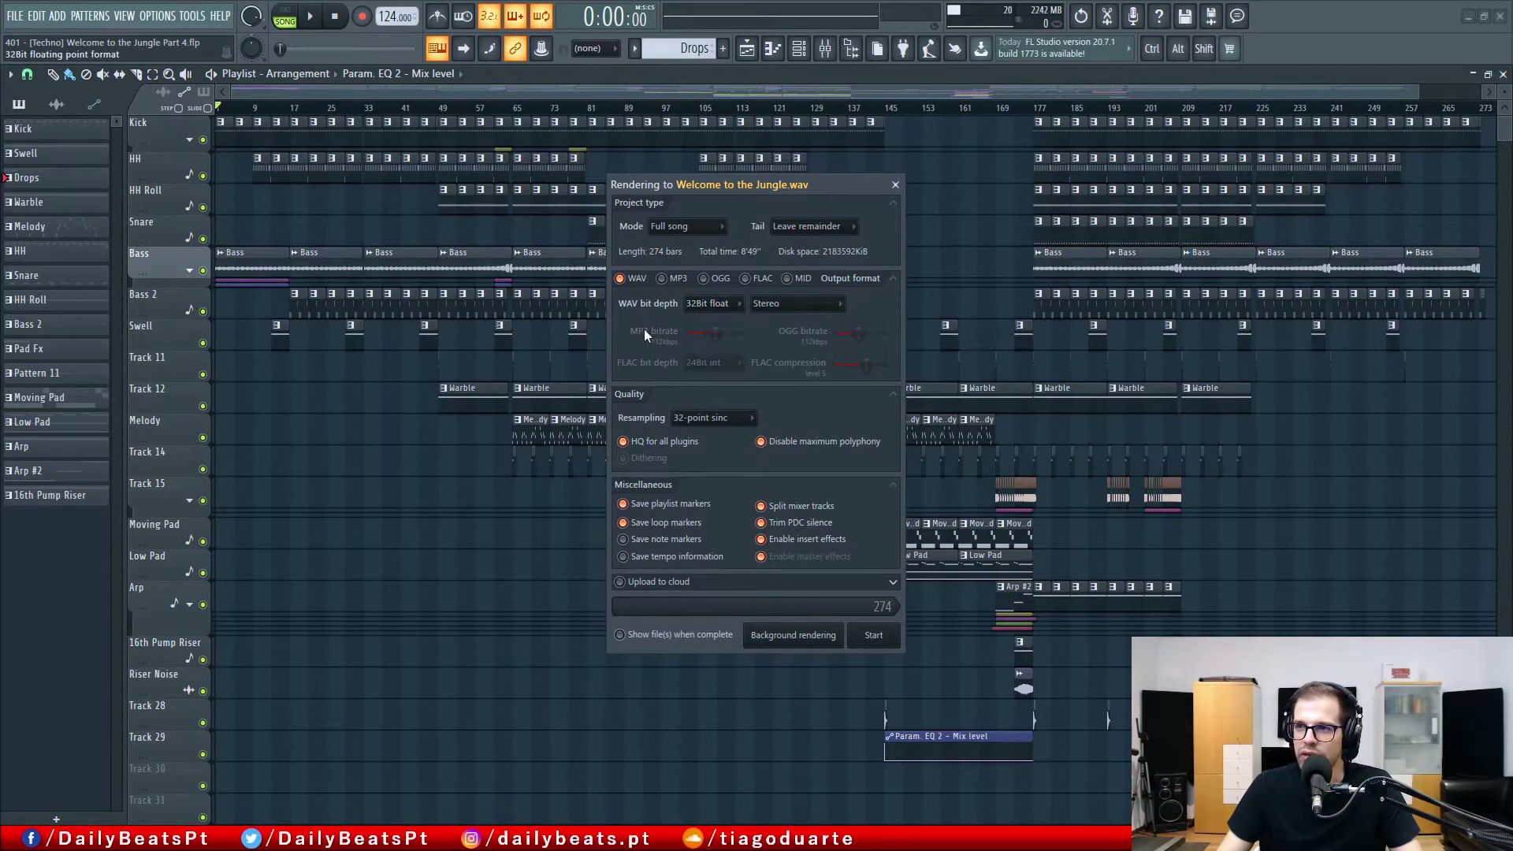
{"action": "left_click", "coordinate": [714, 305]}
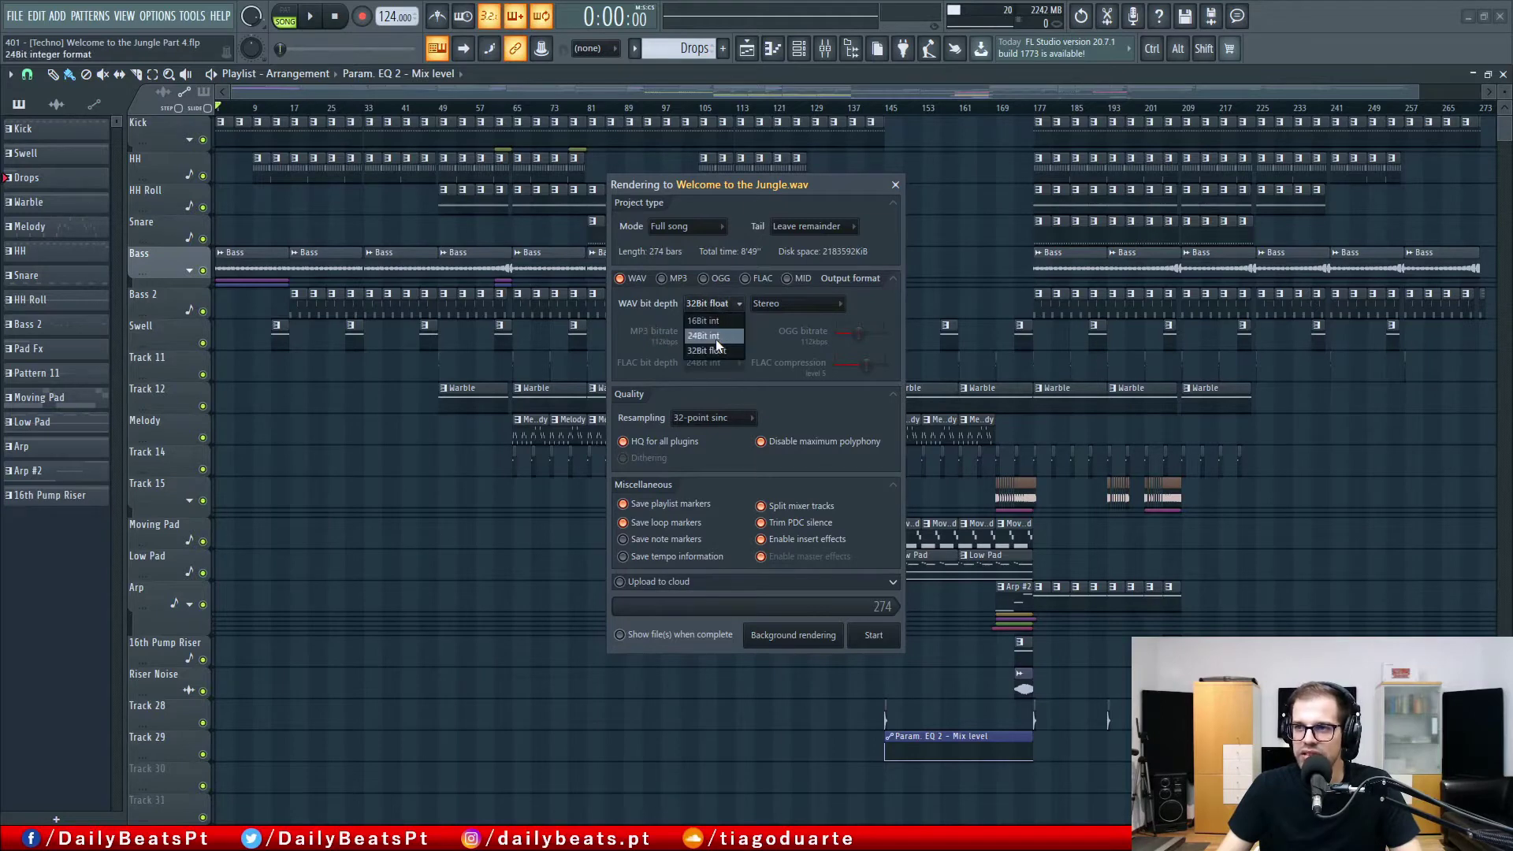
{"action": "left_click", "coordinate": [651, 329]}
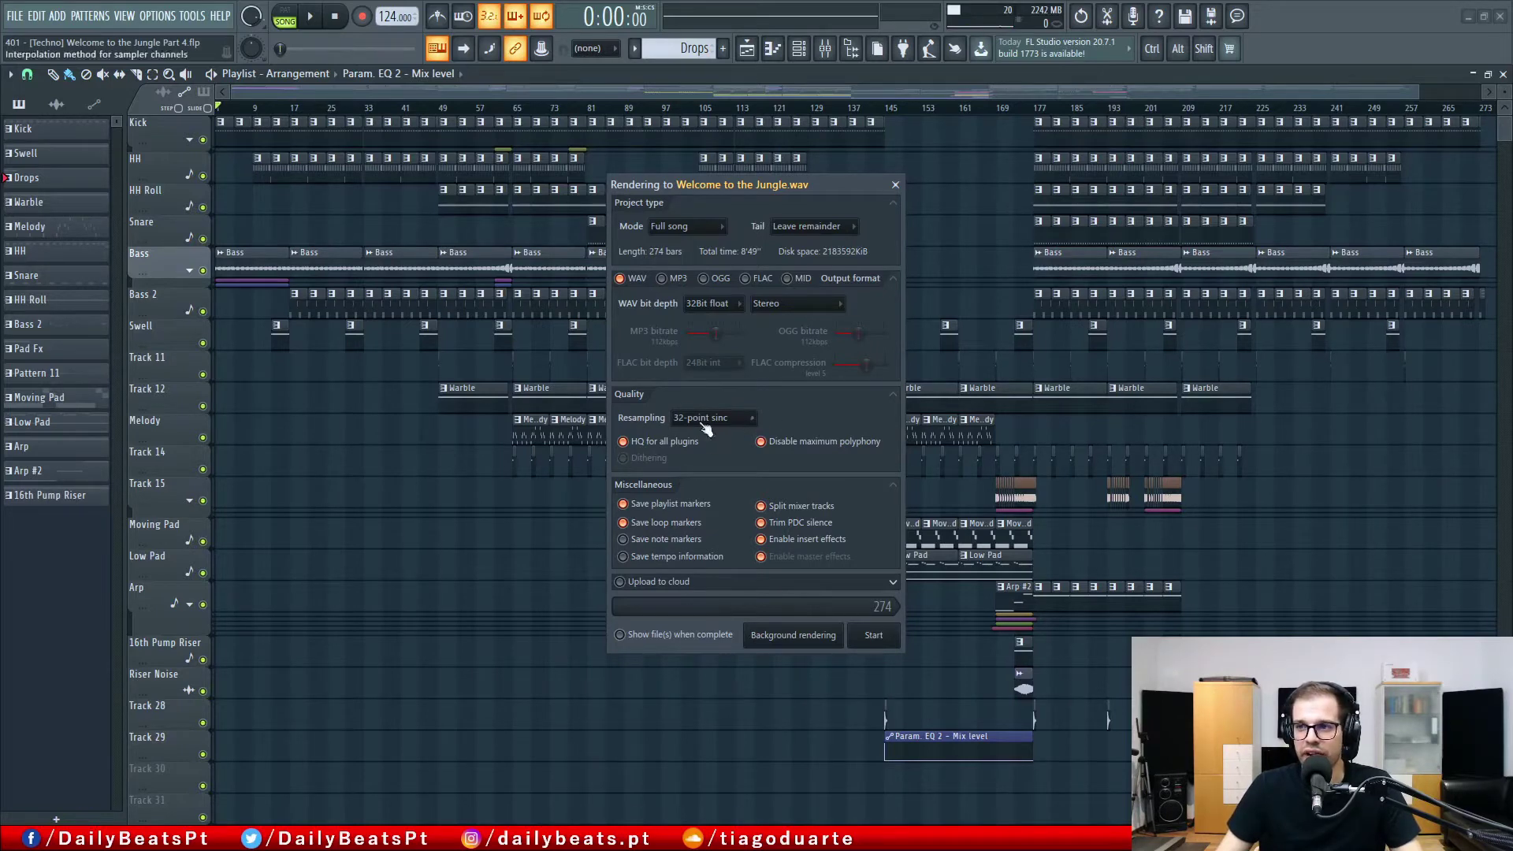
- Turn off splitting of mixer tracks for the render and toggle the MP3 output format
{"action": "left_click", "coordinate": [783, 507]}
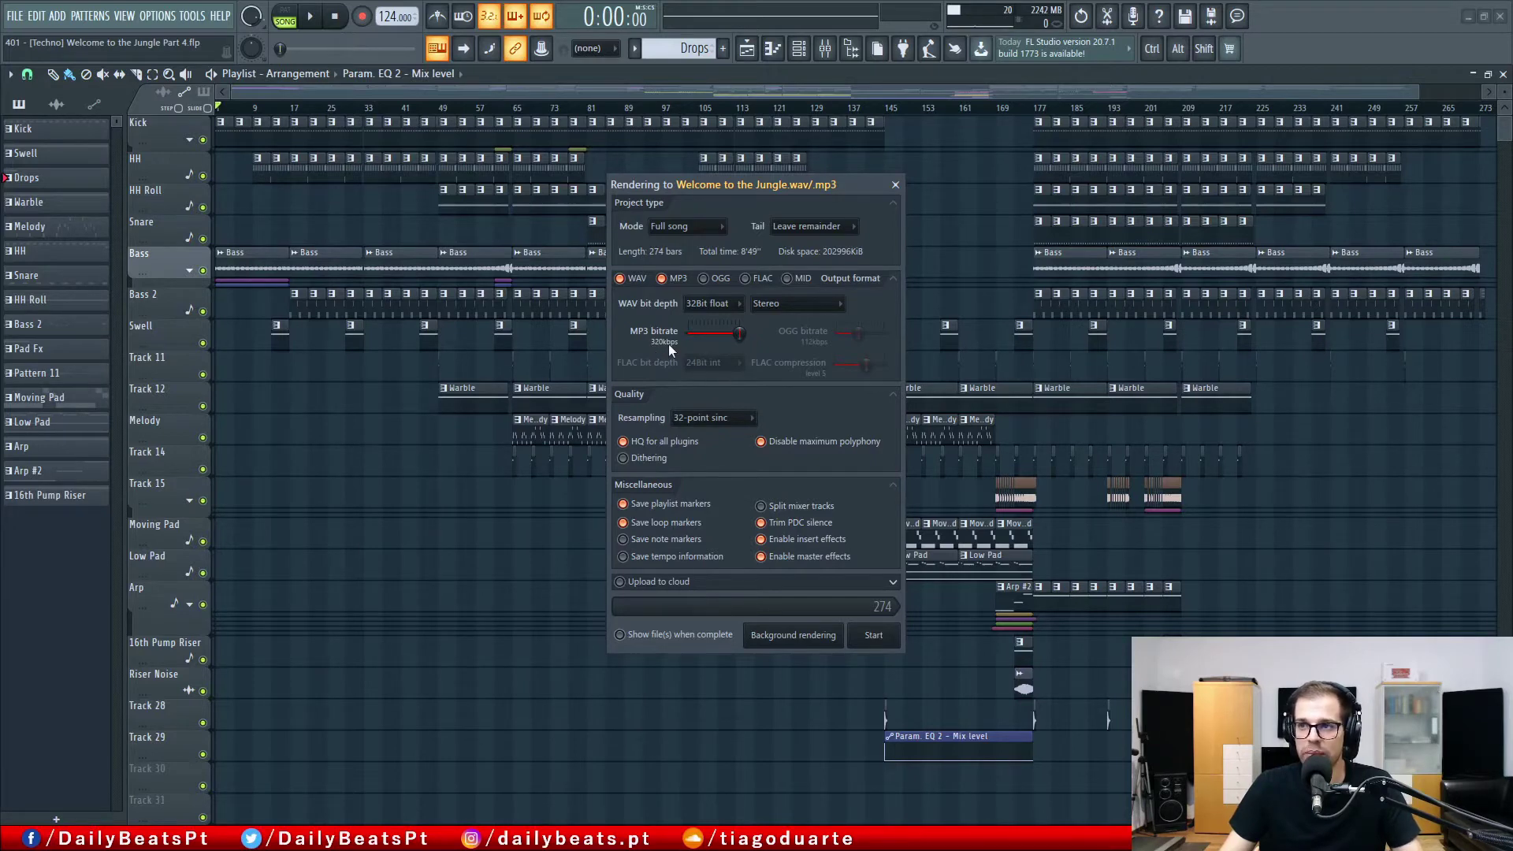
{"action": "left_click", "coordinate": [662, 279]}
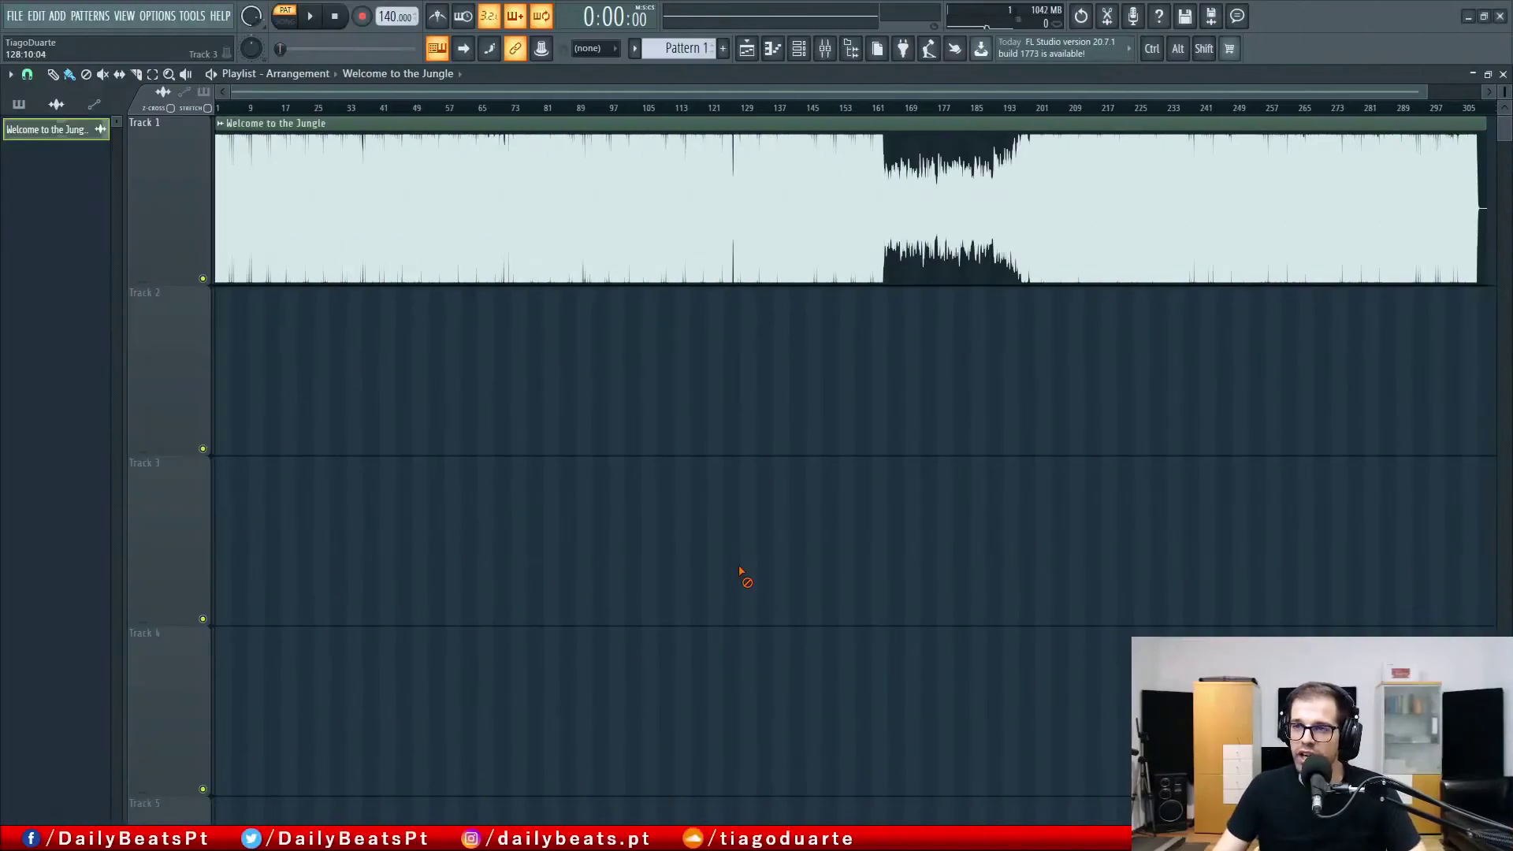
{"action": "left_click_drag", "start_coordinate": [376, 374], "coordinate": [1039, 260]}
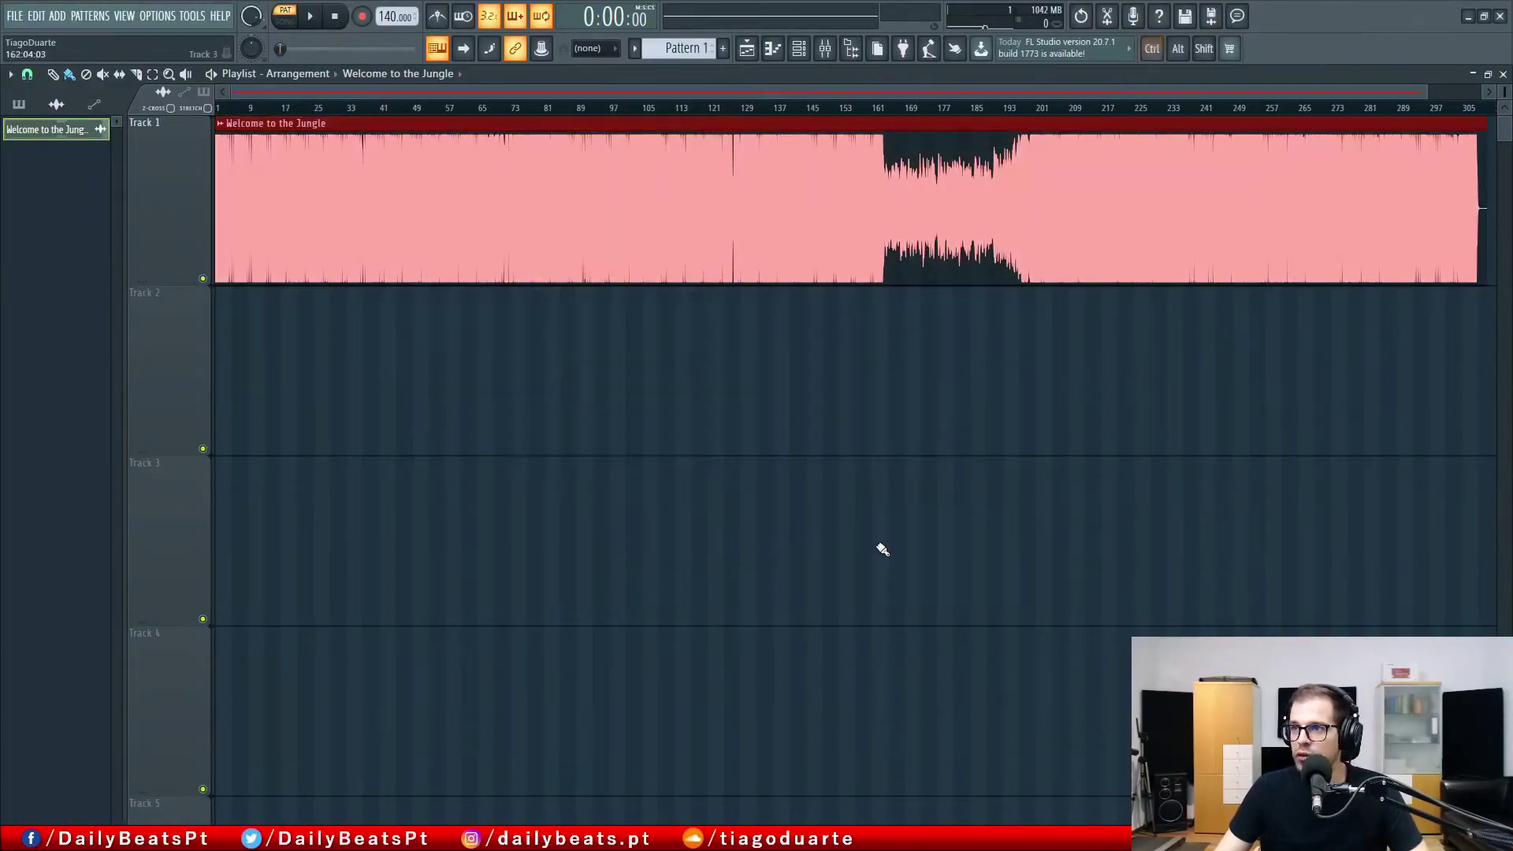
{"action": "left_click", "coordinate": [875, 553], "text": "ctrl"}
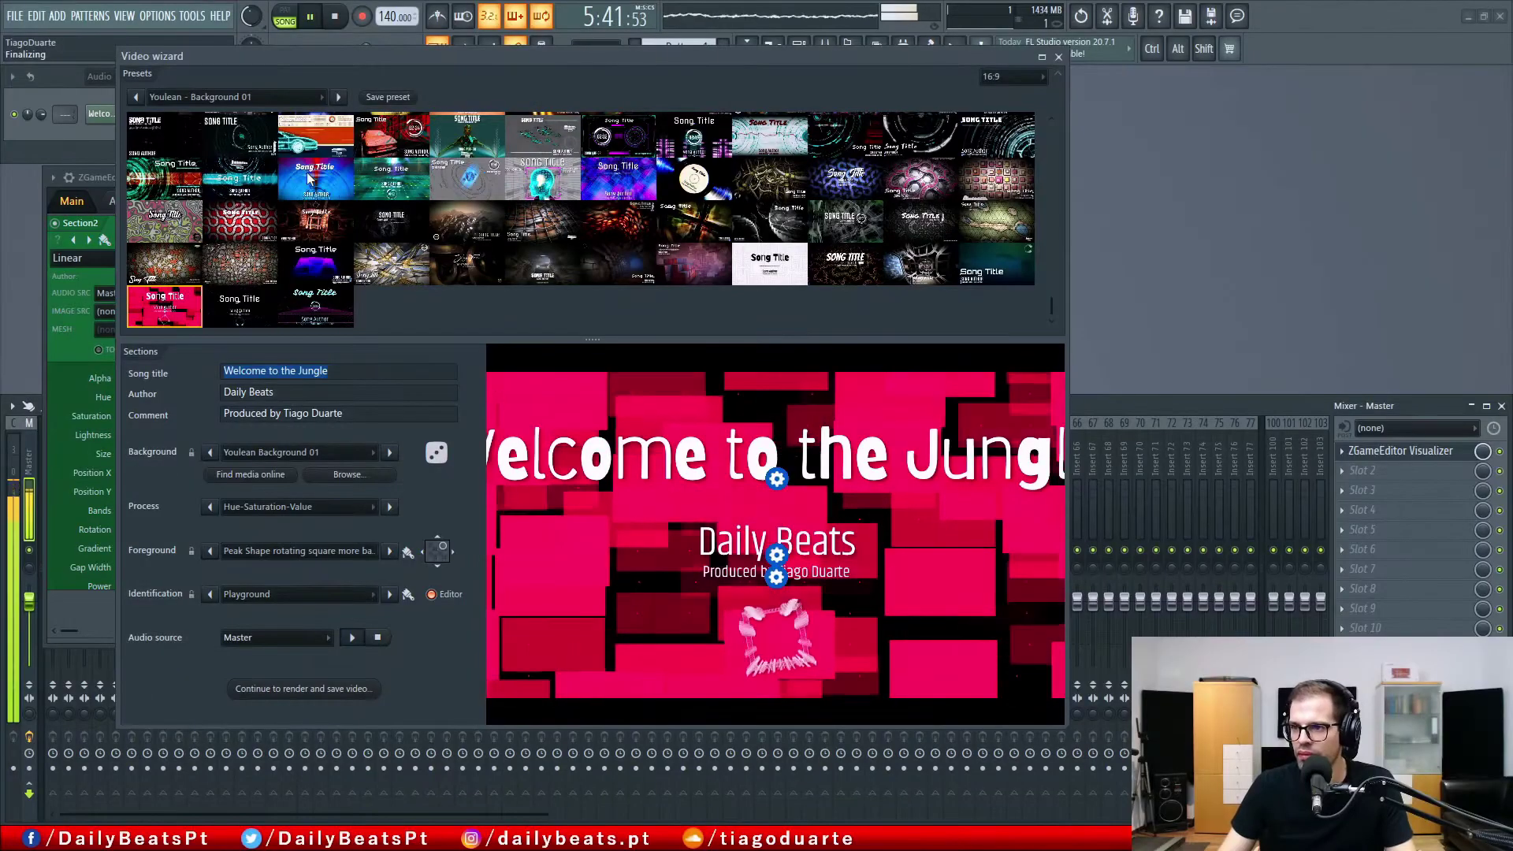
- Apply the Colove - Drone 02 video preset and set its identification style to Dirty blockbuster
{"action": "left_click", "coordinate": [307, 177]}
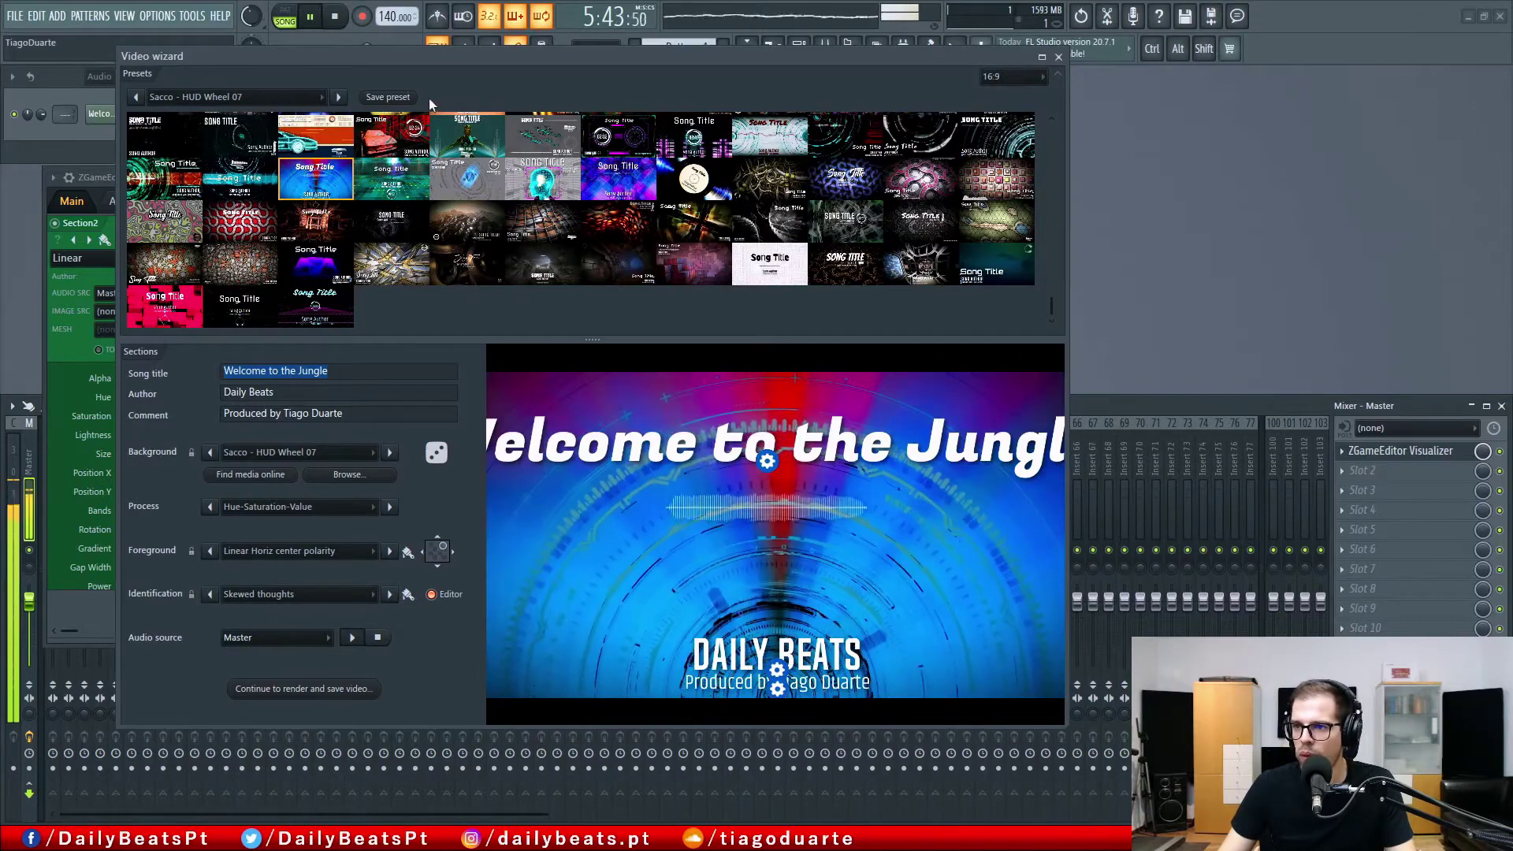
{"action": "scroll", "coordinate": [490, 217], "scroll_direction": "up", "scroll_amount": 10}
{"action": "scroll", "coordinate": [491, 216], "scroll_direction": "up", "scroll_amount": 4}
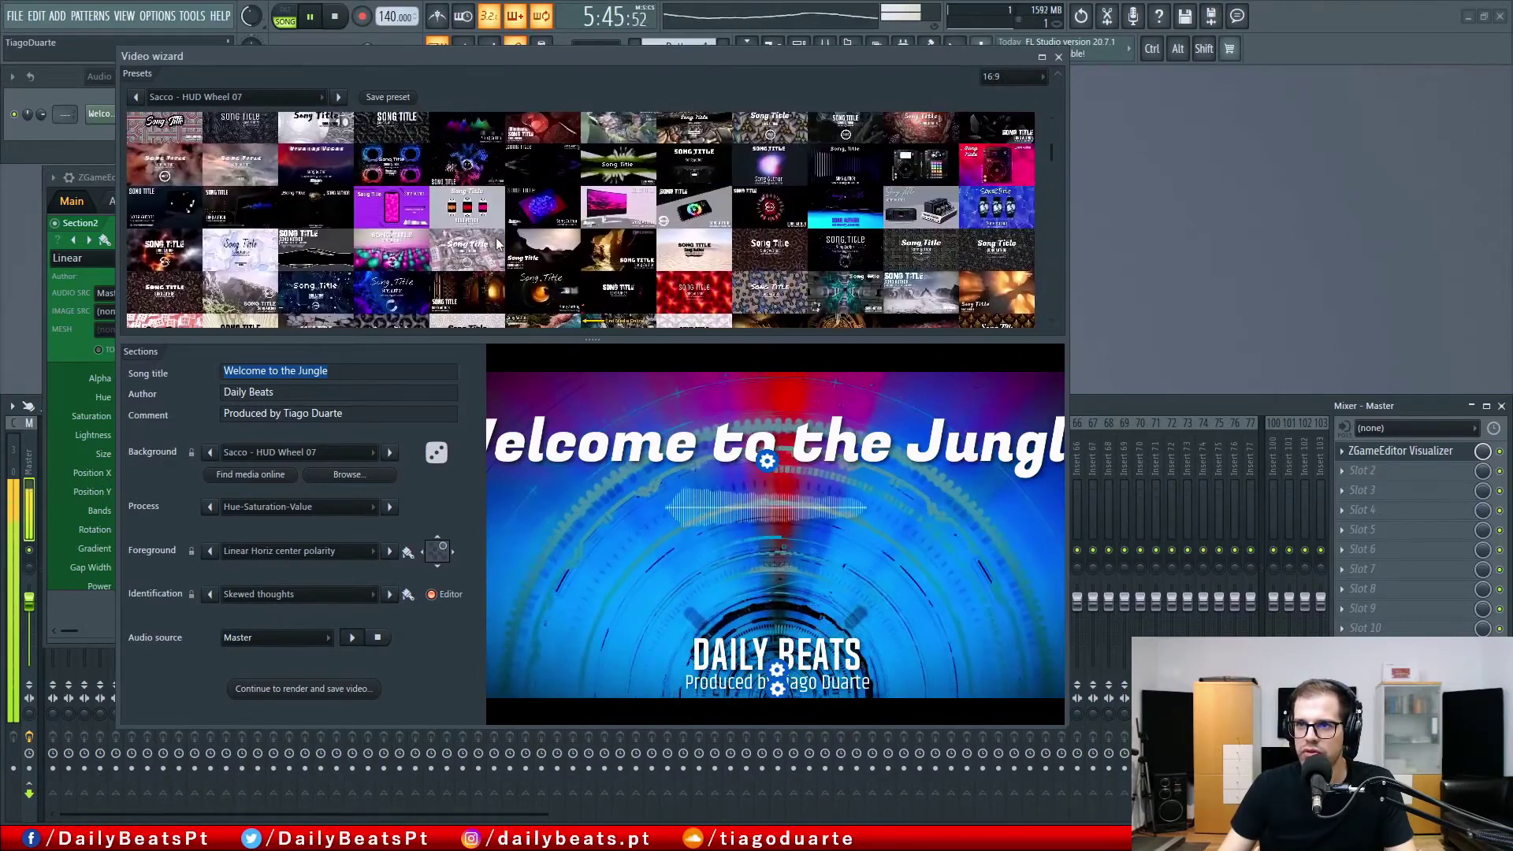
{"action": "left_click", "coordinate": [485, 226]}
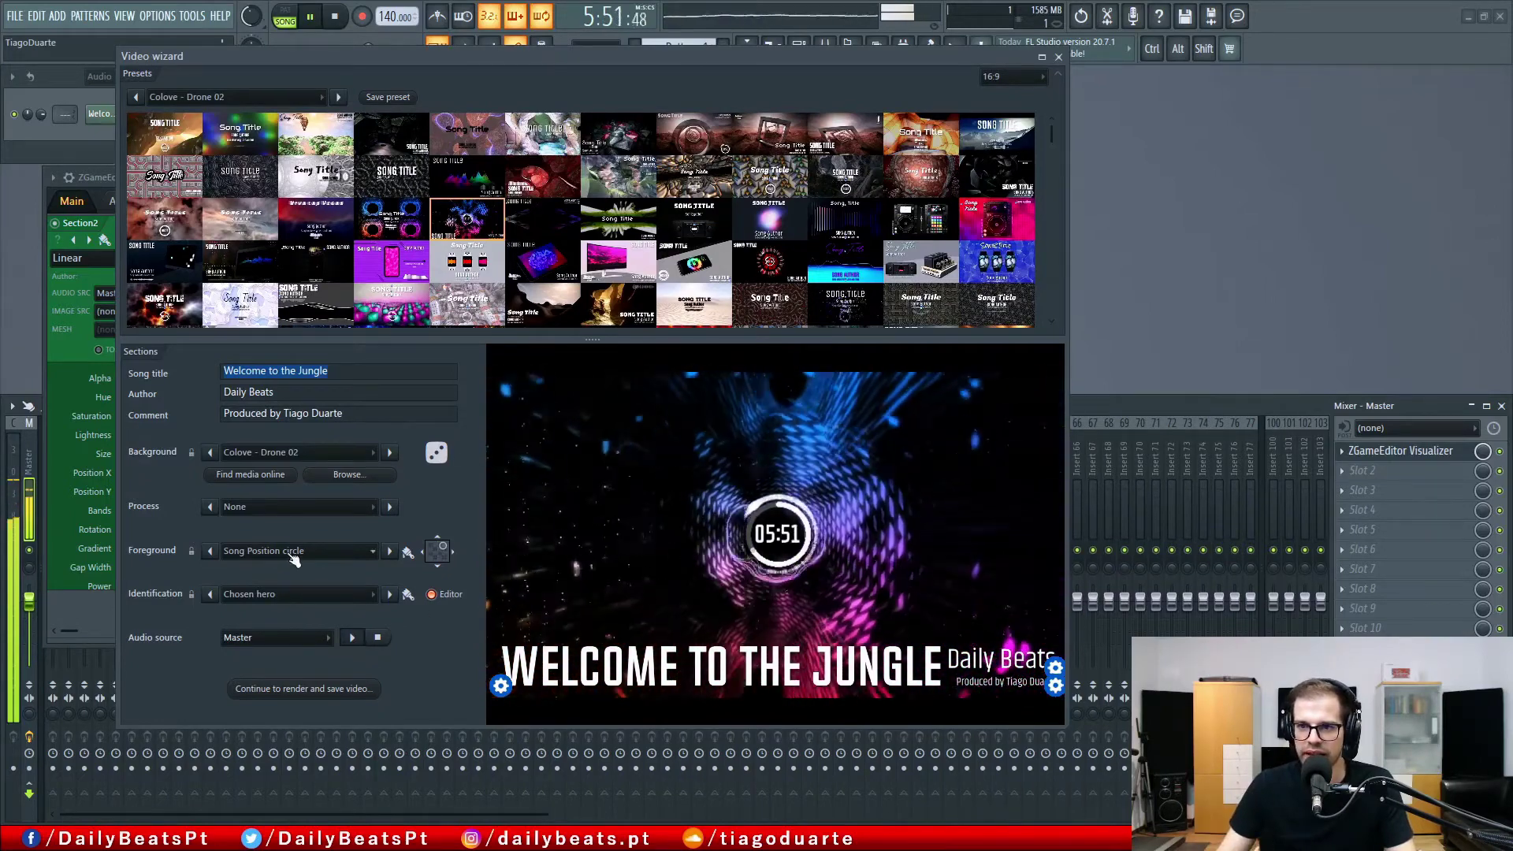
{"action": "left_click", "coordinate": [292, 594]}
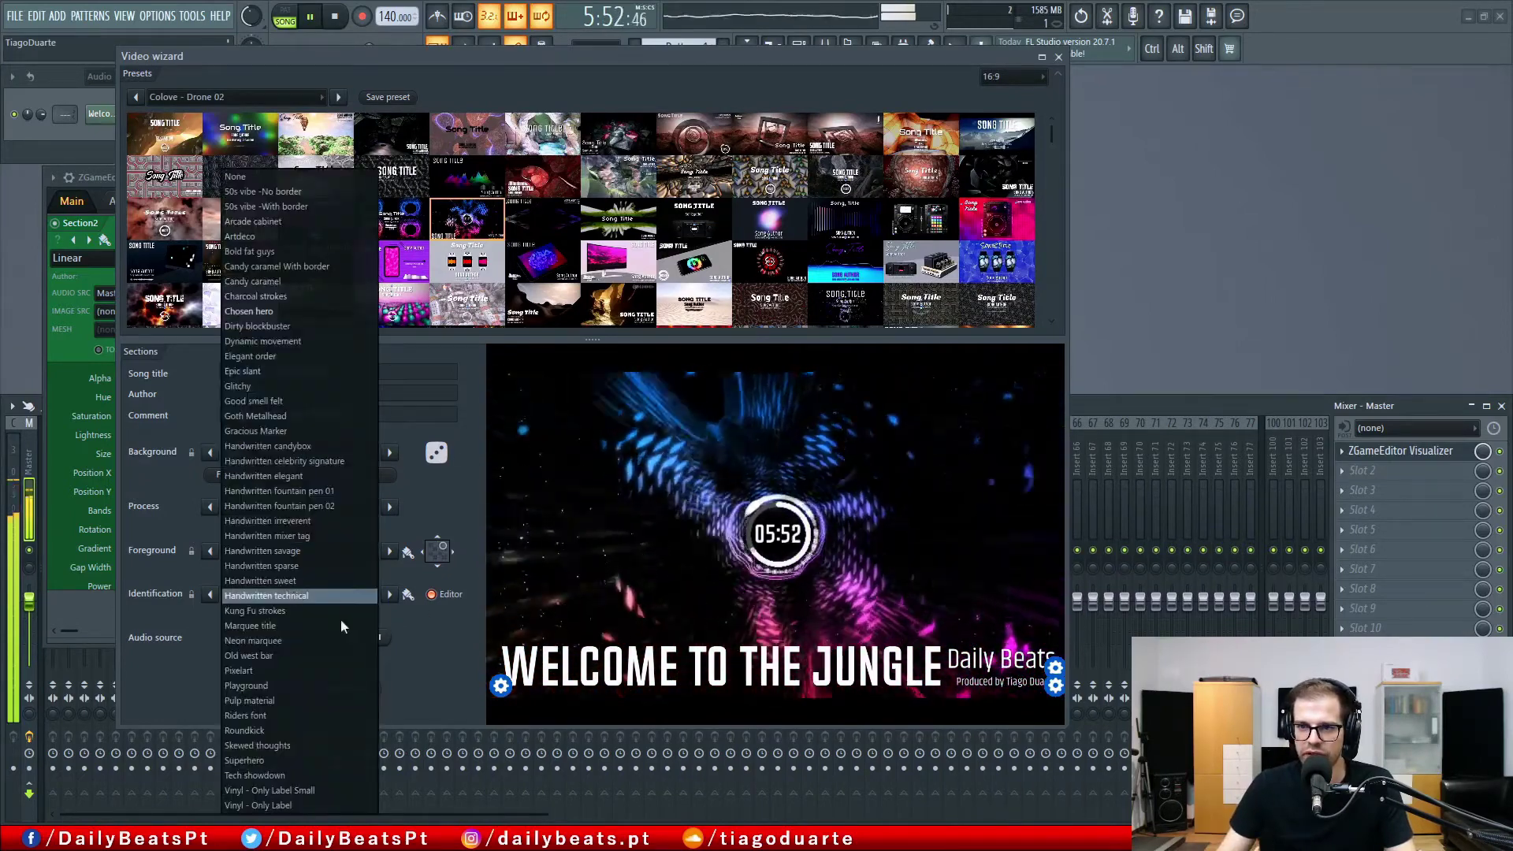
{"action": "left_click", "coordinate": [281, 325]}
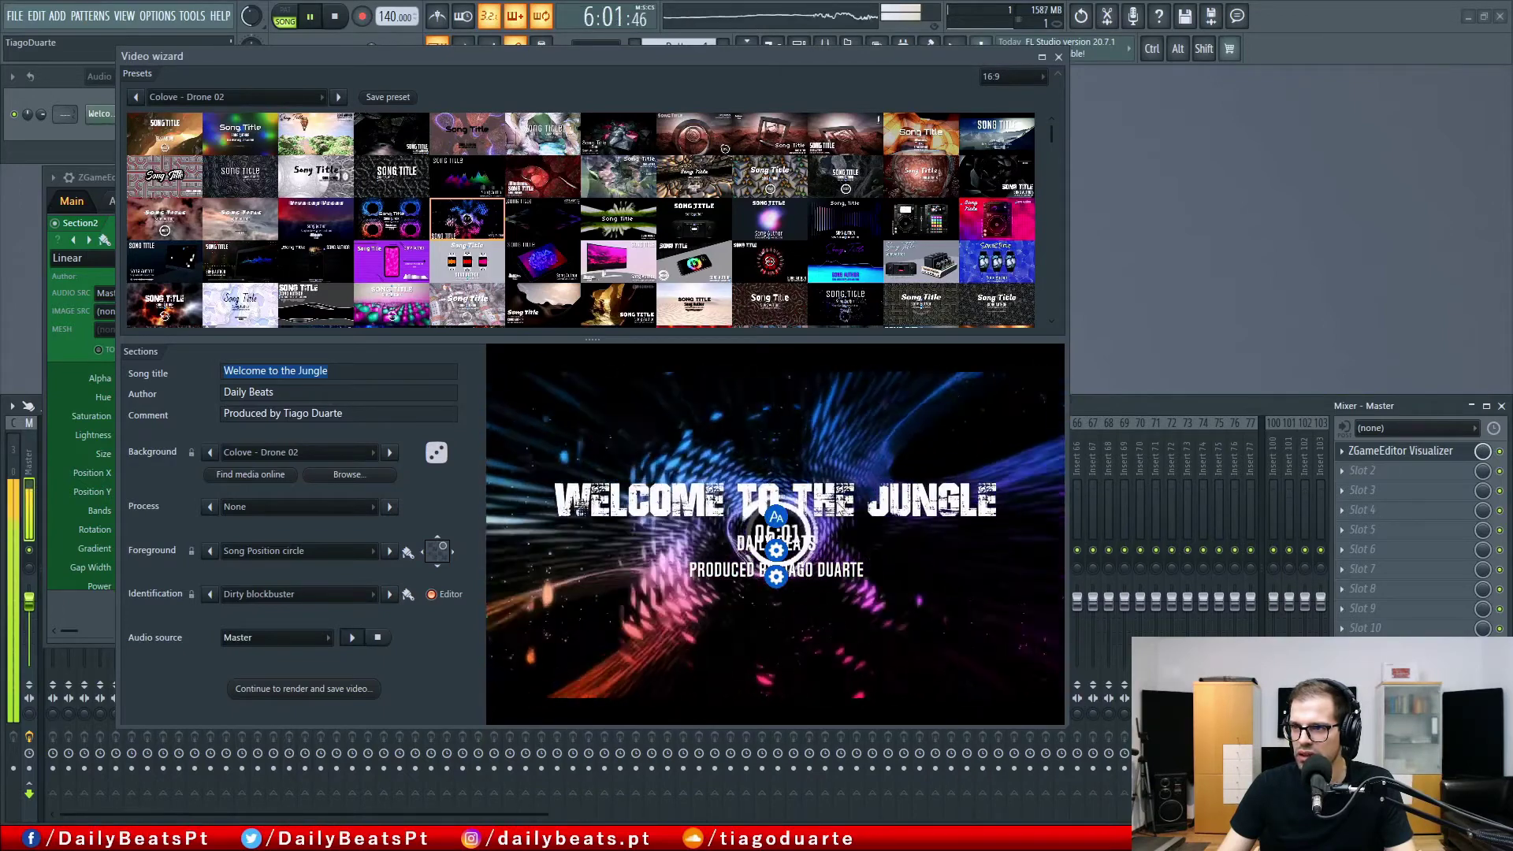
- Move the song title to the lower-left area of the video frame and the author text to the right of it
{"action": "left_click", "coordinate": [776, 517]}
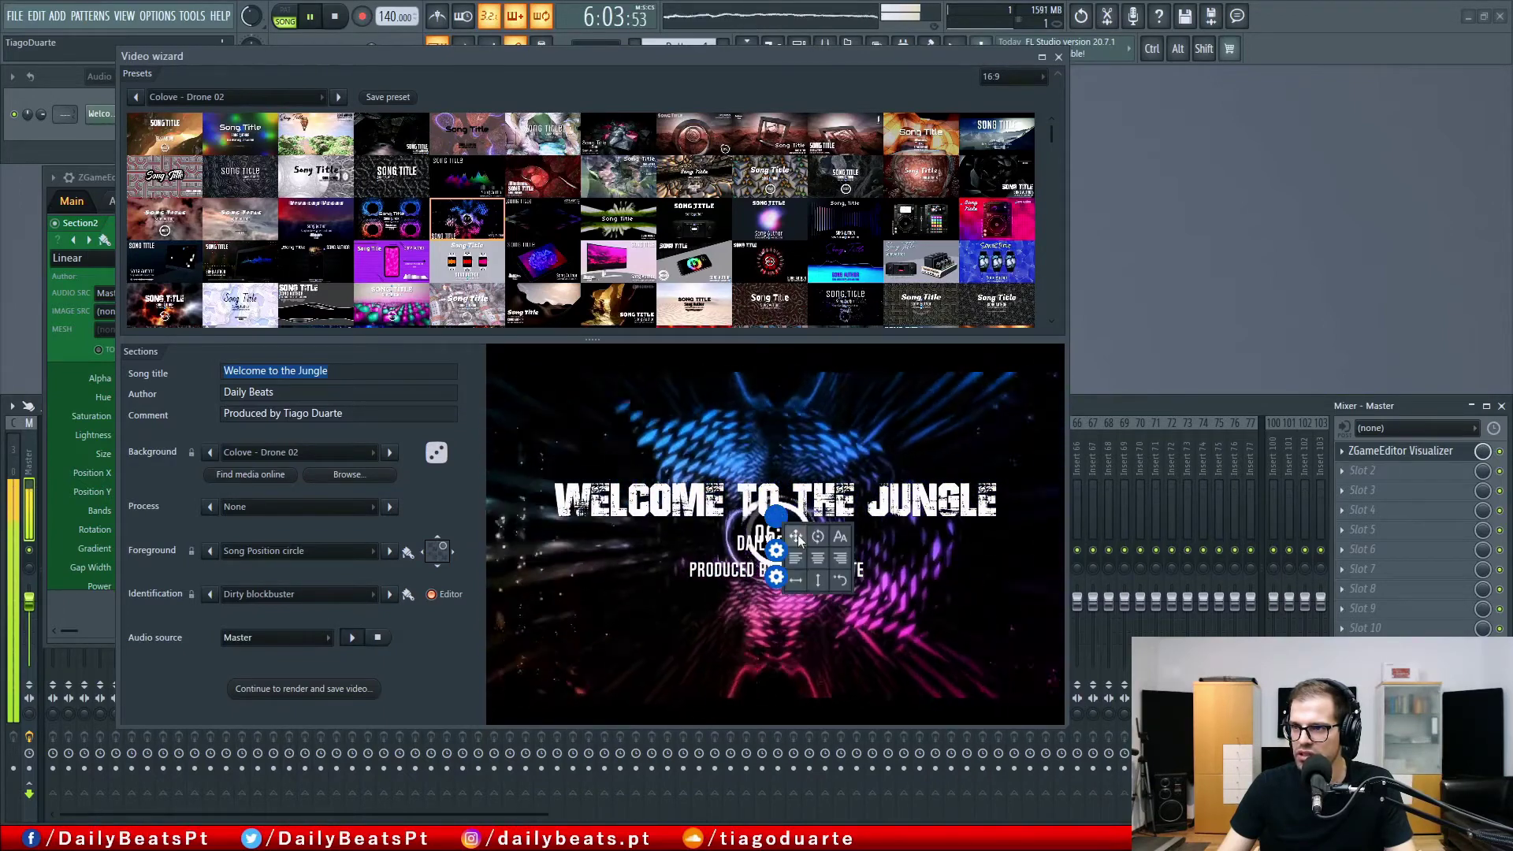
{"action": "left_click_drag", "start_coordinate": [795, 536], "coordinate": [739, 705]}
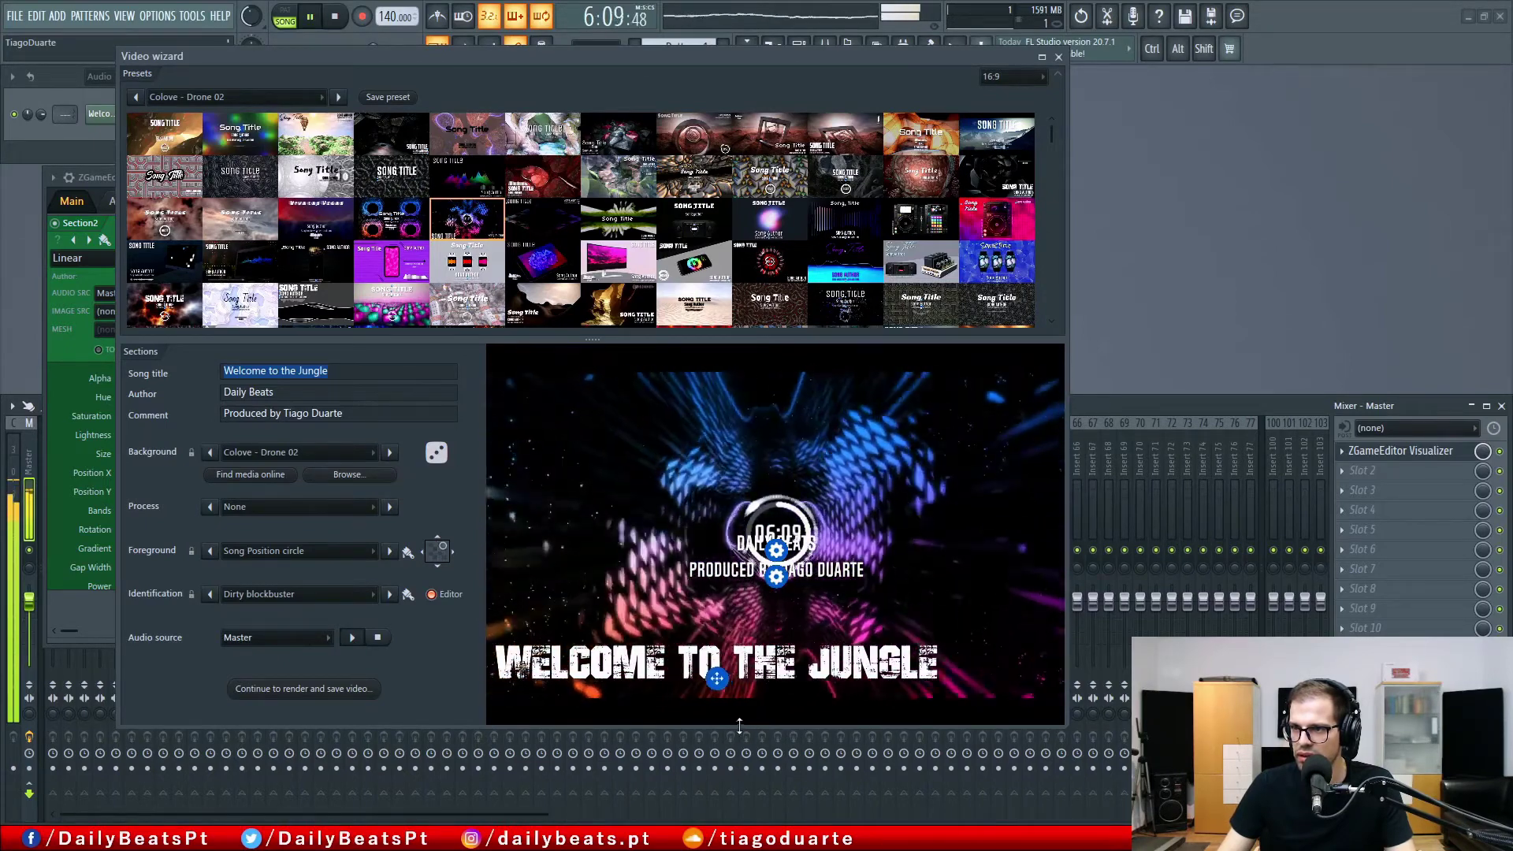
{"action": "mouse_move", "coordinate": [739, 727]}
{"action": "left_mouse_down"}
{"action": "mouse_move", "coordinate": [739, 640]}
{"action": "mouse_move", "coordinate": [738, 702]}
{"action": "left_mouse_up"}
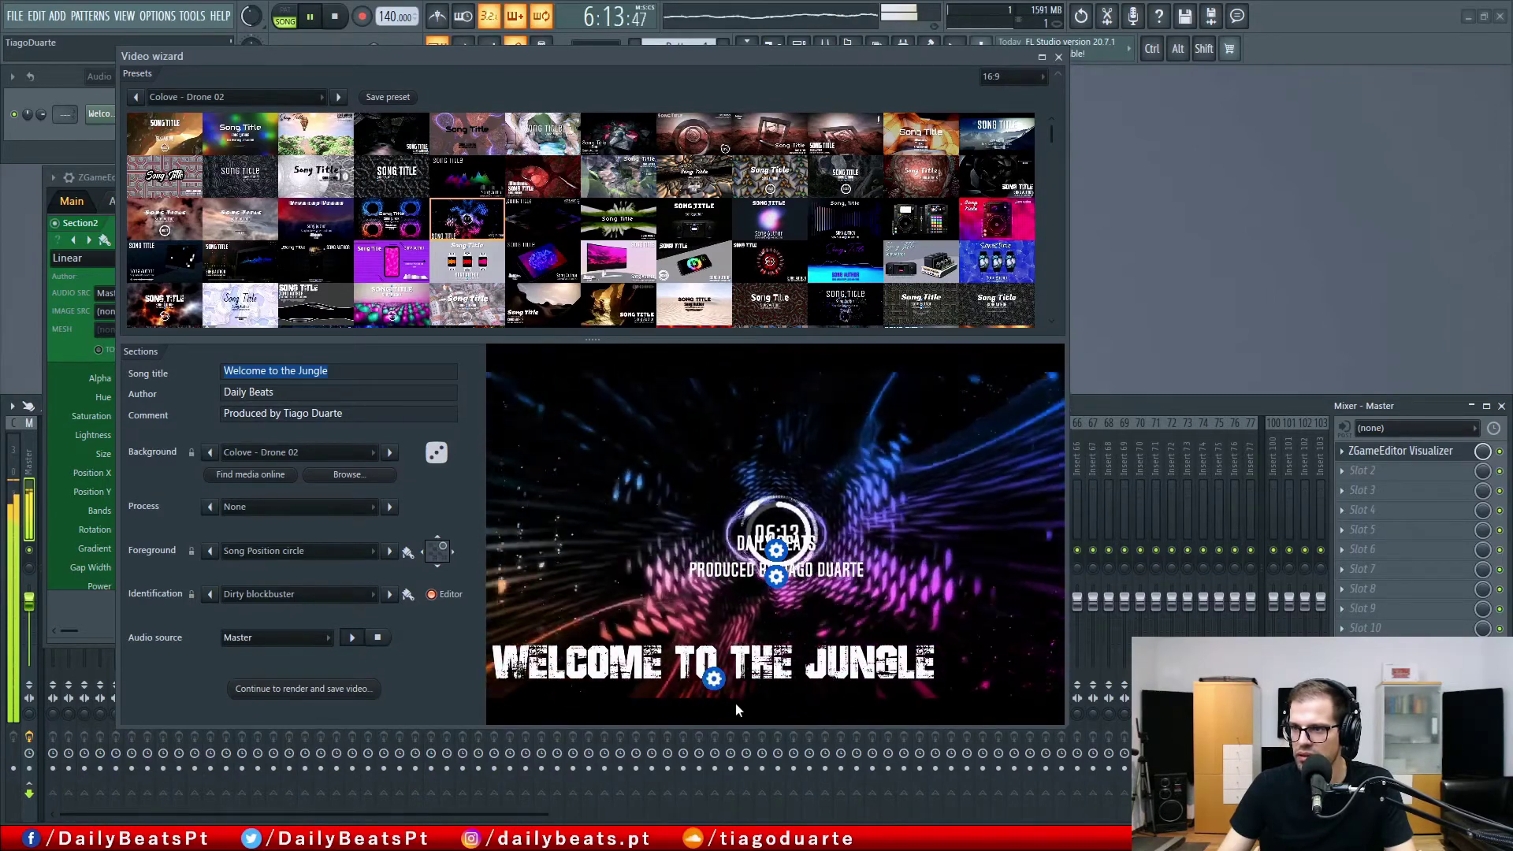
{"action": "mouse_move", "coordinate": [776, 576]}
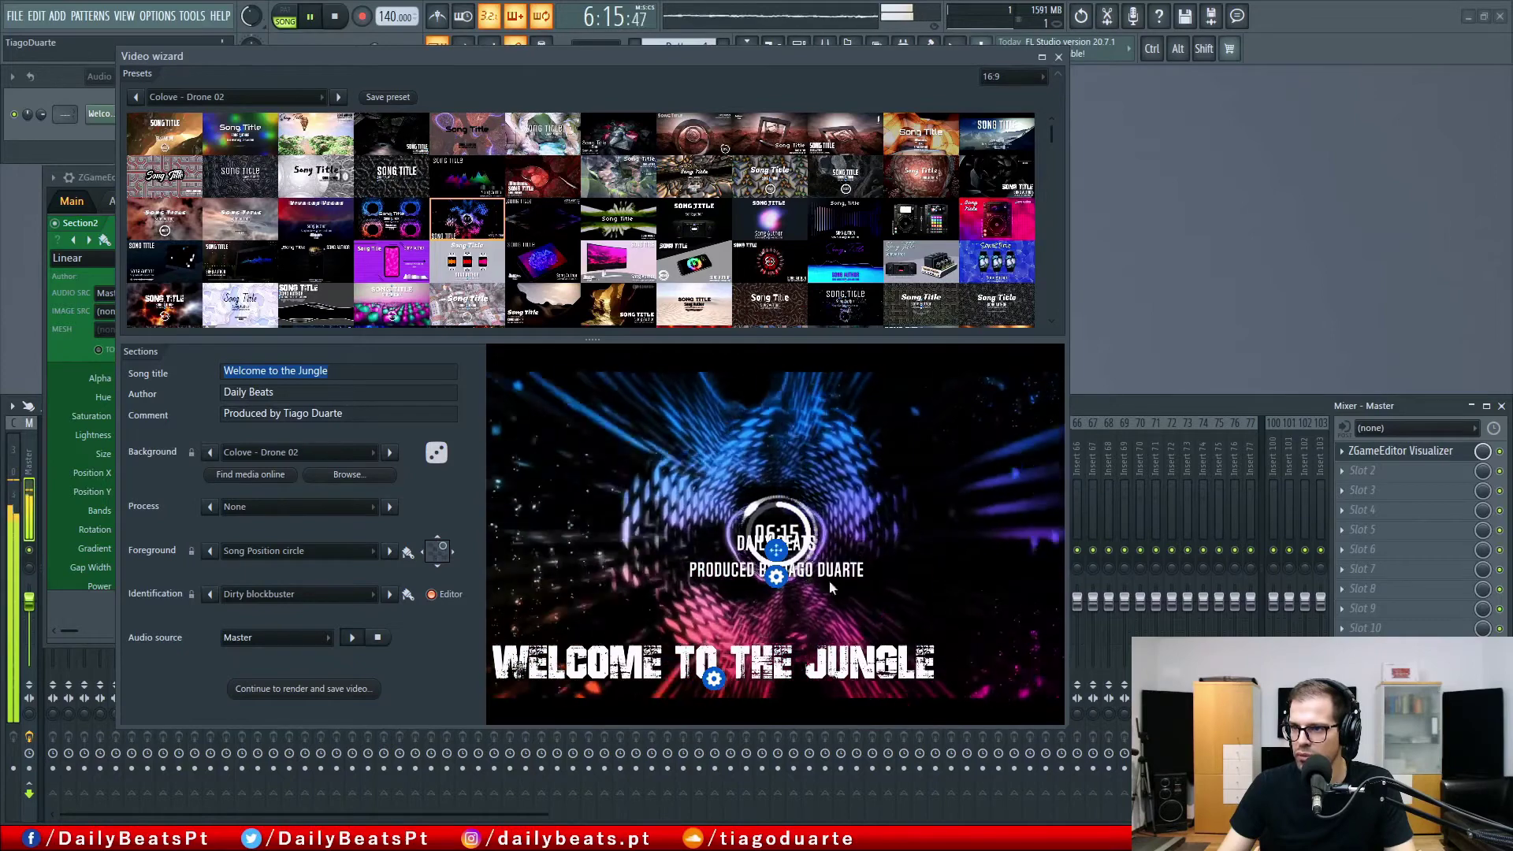
{"action": "left_click_drag", "start_coordinate": [1001, 670], "coordinate": [1029, 686]}
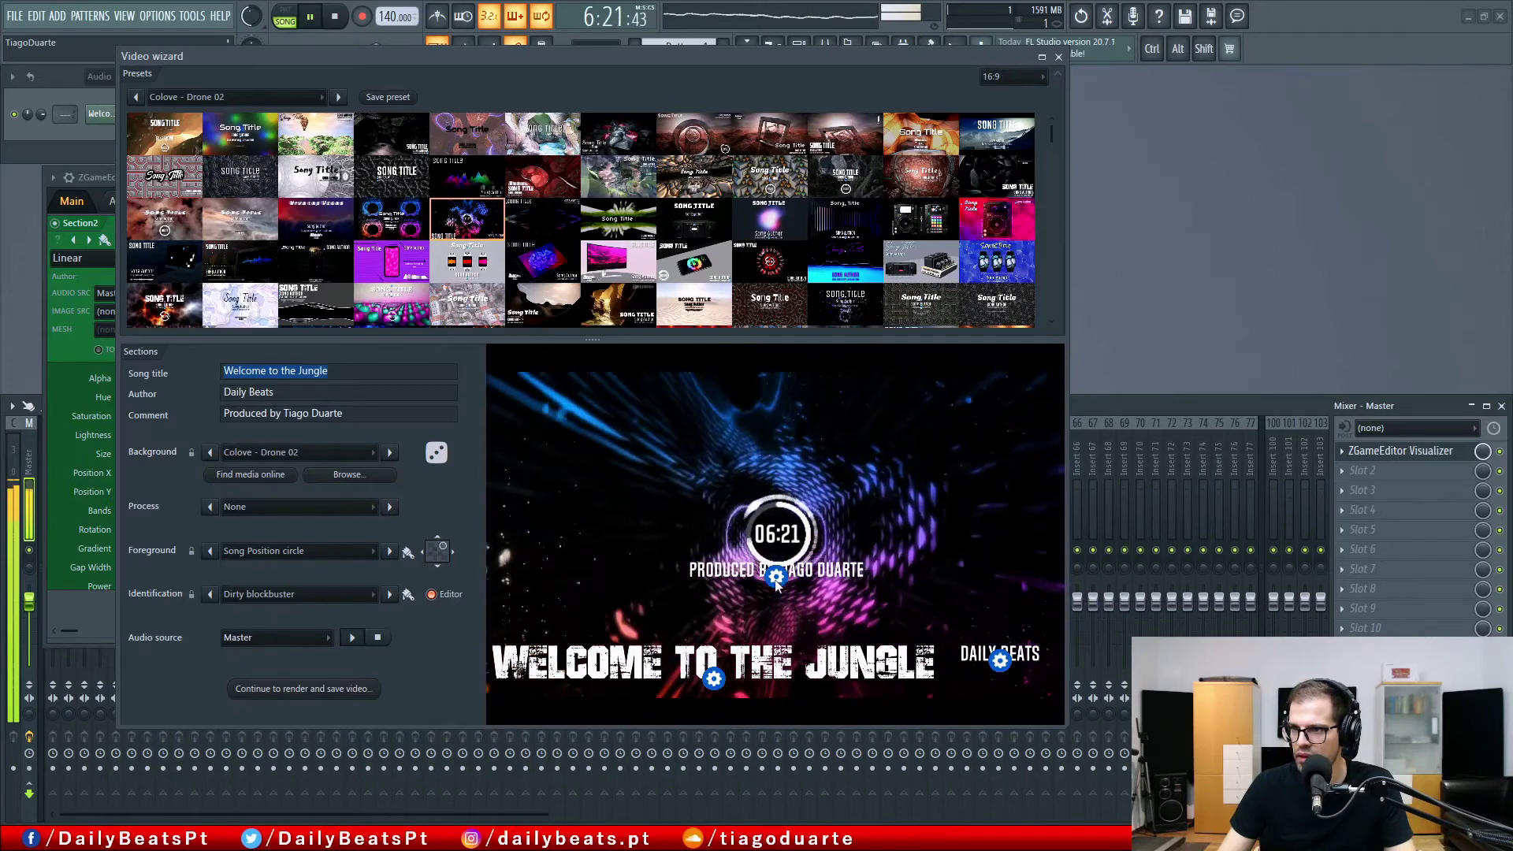
- Shrink the comment text and place it directly beneath the author text in the video frame
{"action": "mouse_move", "coordinate": [776, 576]}
{"action": "left_click_drag", "start_coordinate": [837, 596], "coordinate": [824, 583]}
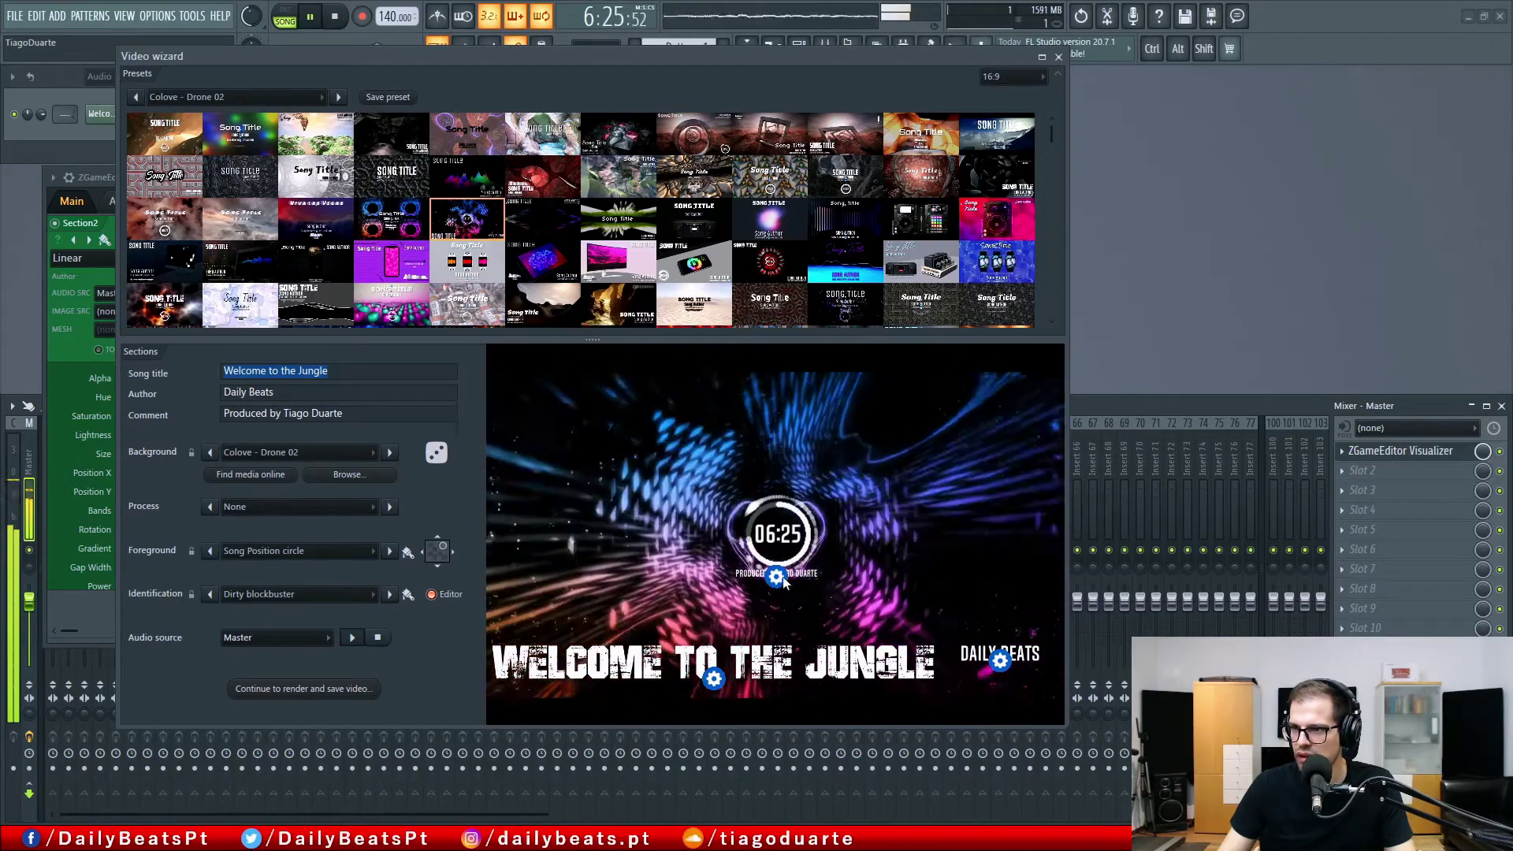
{"action": "mouse_move", "coordinate": [777, 590]}
{"action": "left_click_drag", "start_coordinate": [795, 597], "coordinate": [1020, 692]}
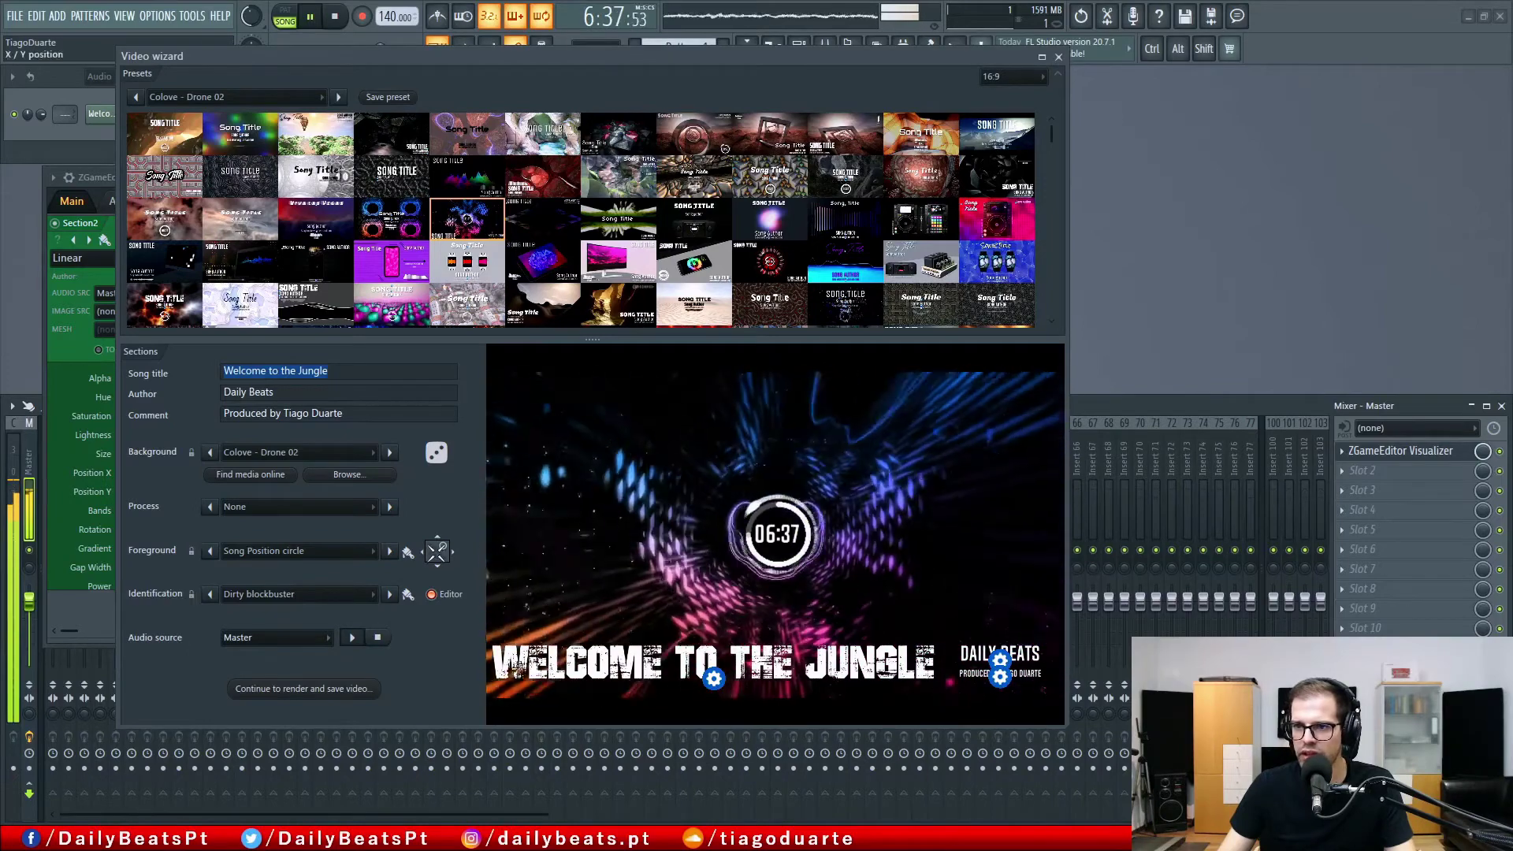
- Reposition the song position circle at the centre of the video frame and close the Video wizard
{"action": "mouse_move", "coordinate": [439, 550]}
{"action": "left_mouse_down"}
{"action": "mouse_move", "coordinate": [476, 533]}
{"action": "mouse_move", "coordinate": [441, 563]}
{"action": "left_mouse_up"}
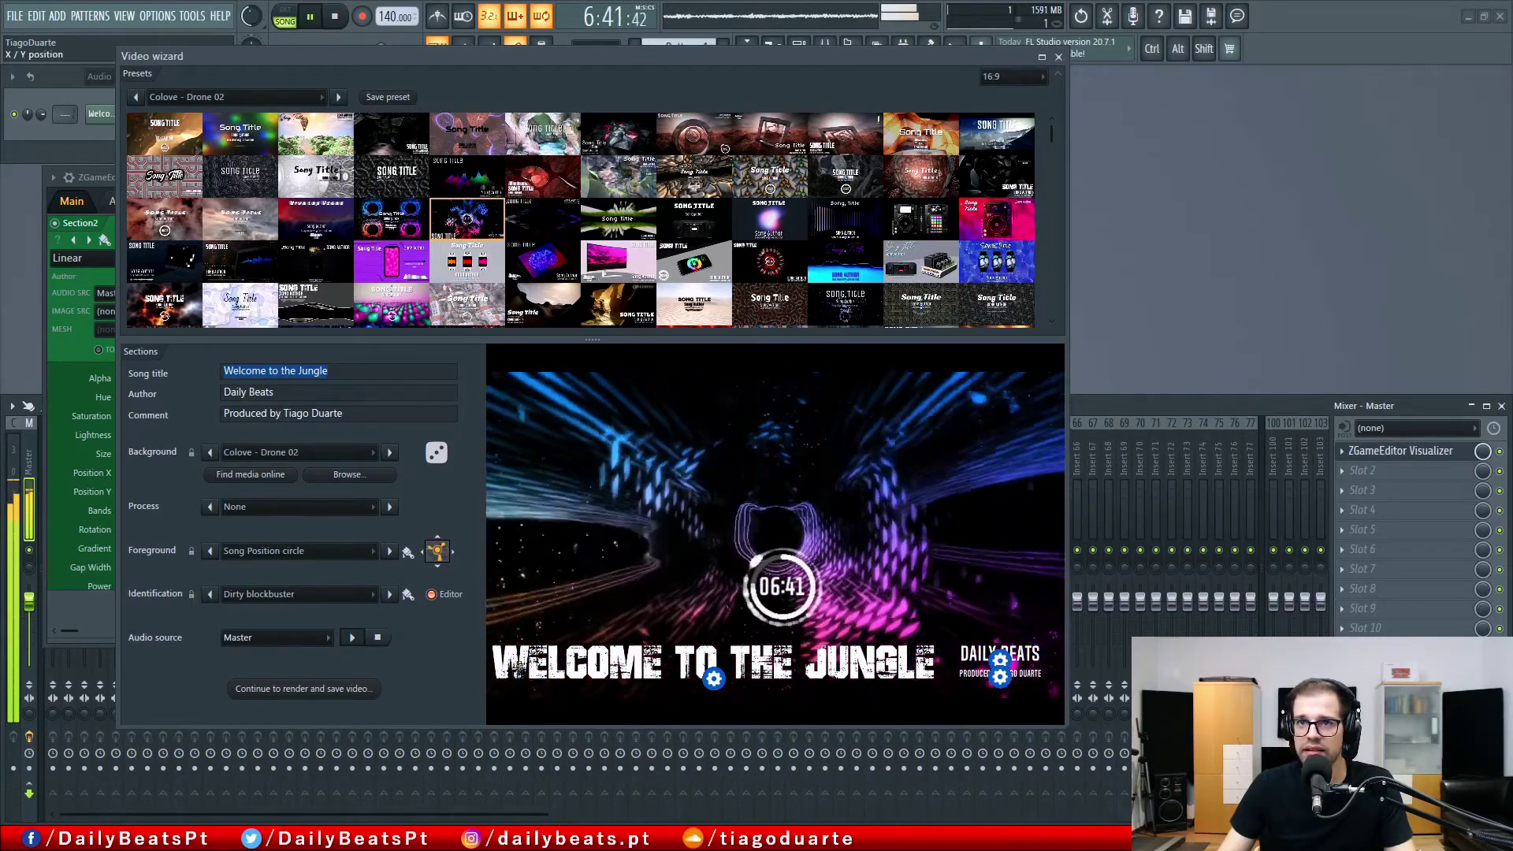
{"action": "left_click_drag", "start_coordinate": [285, 71], "coordinate": [266, 99]}
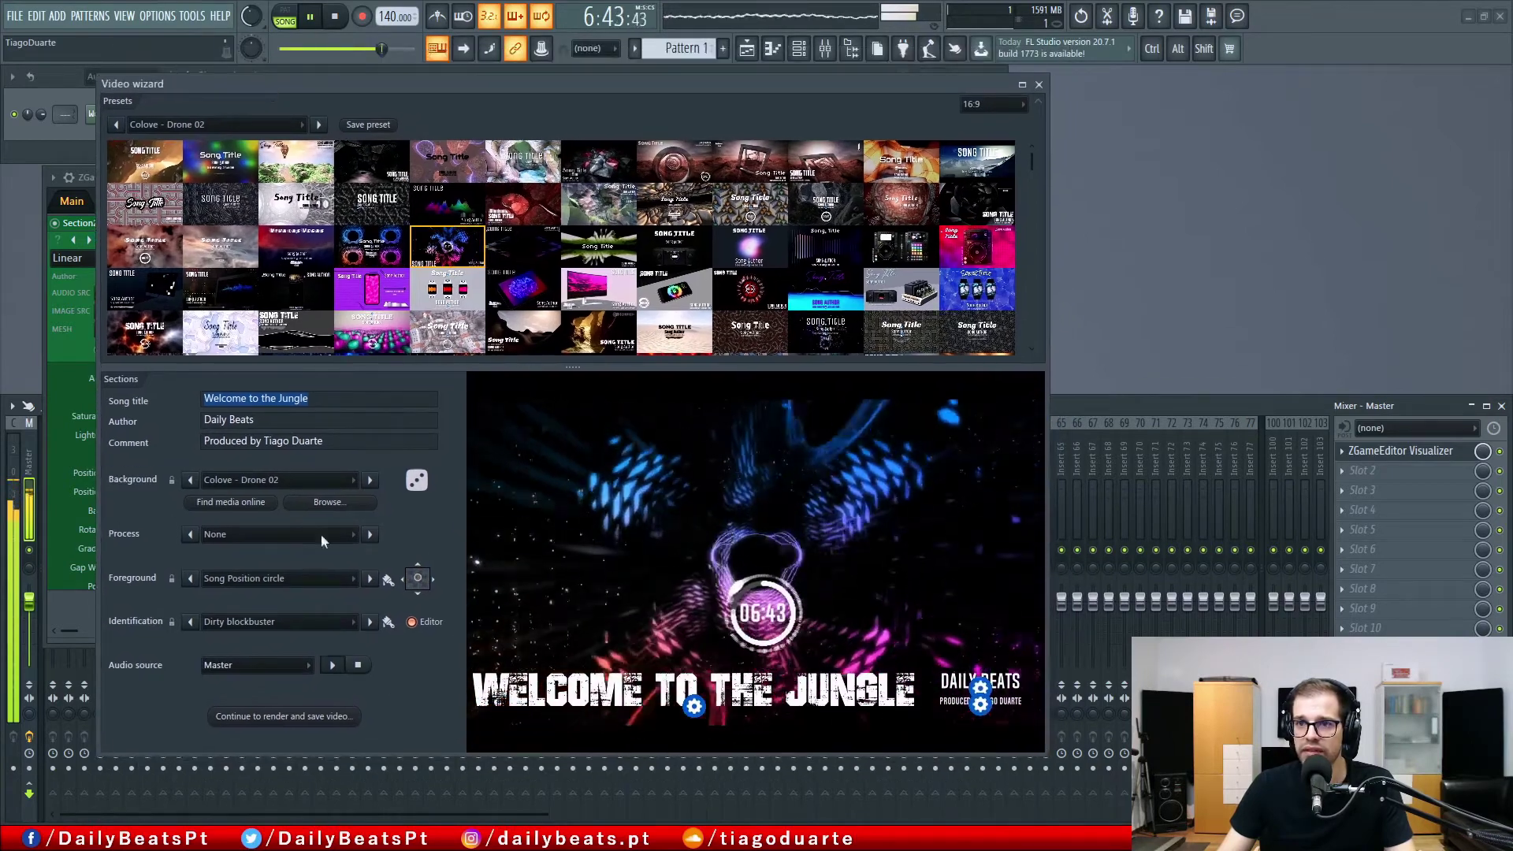
{"action": "left_click_drag", "start_coordinate": [418, 579], "coordinate": [418, 579]}
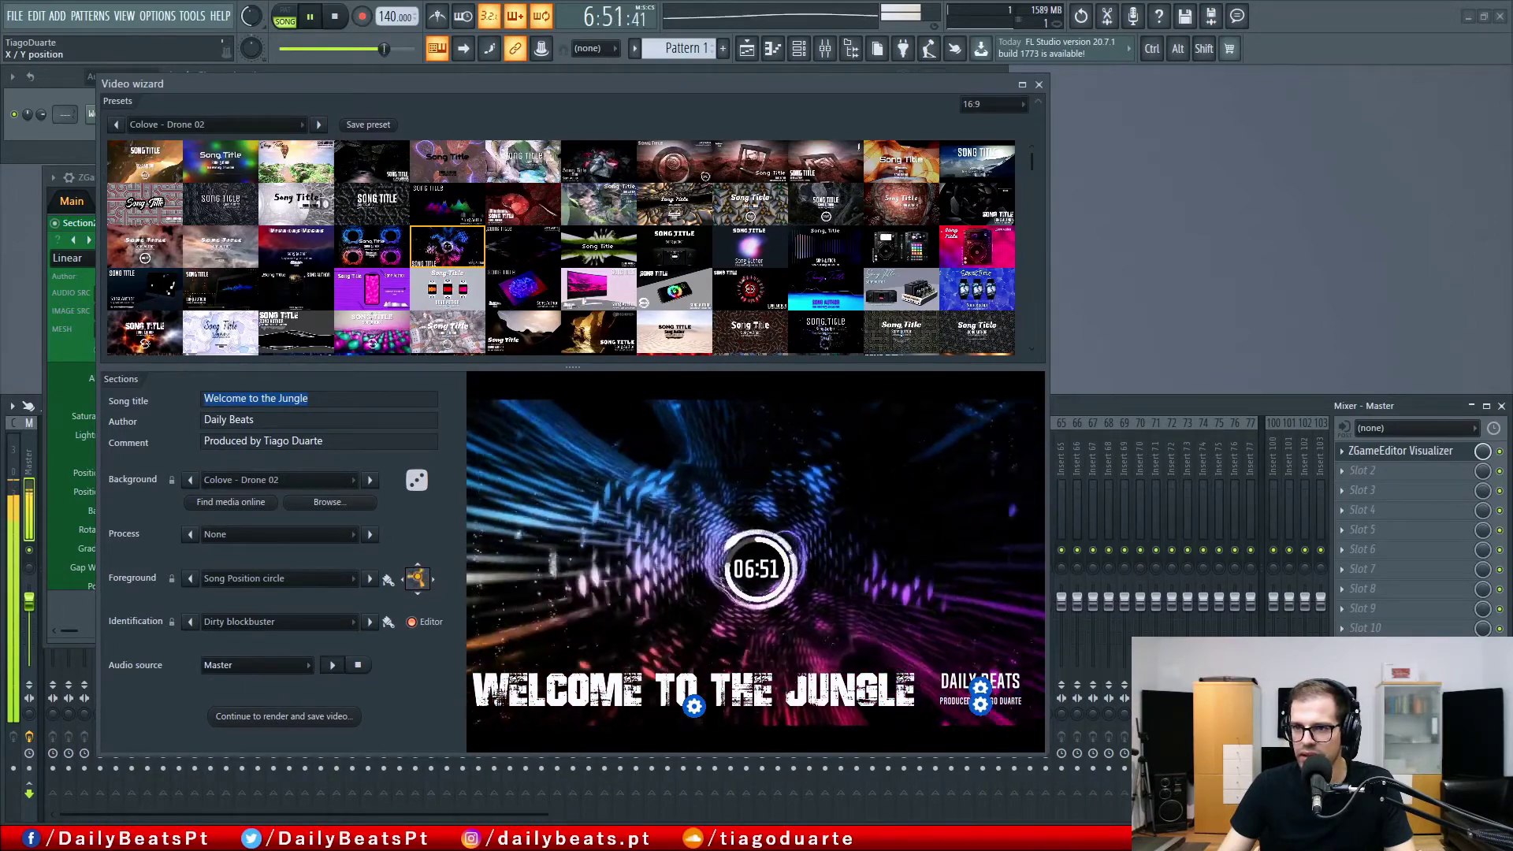
{"action": "left_click_drag", "start_coordinate": [418, 579], "coordinate": [418, 578]}
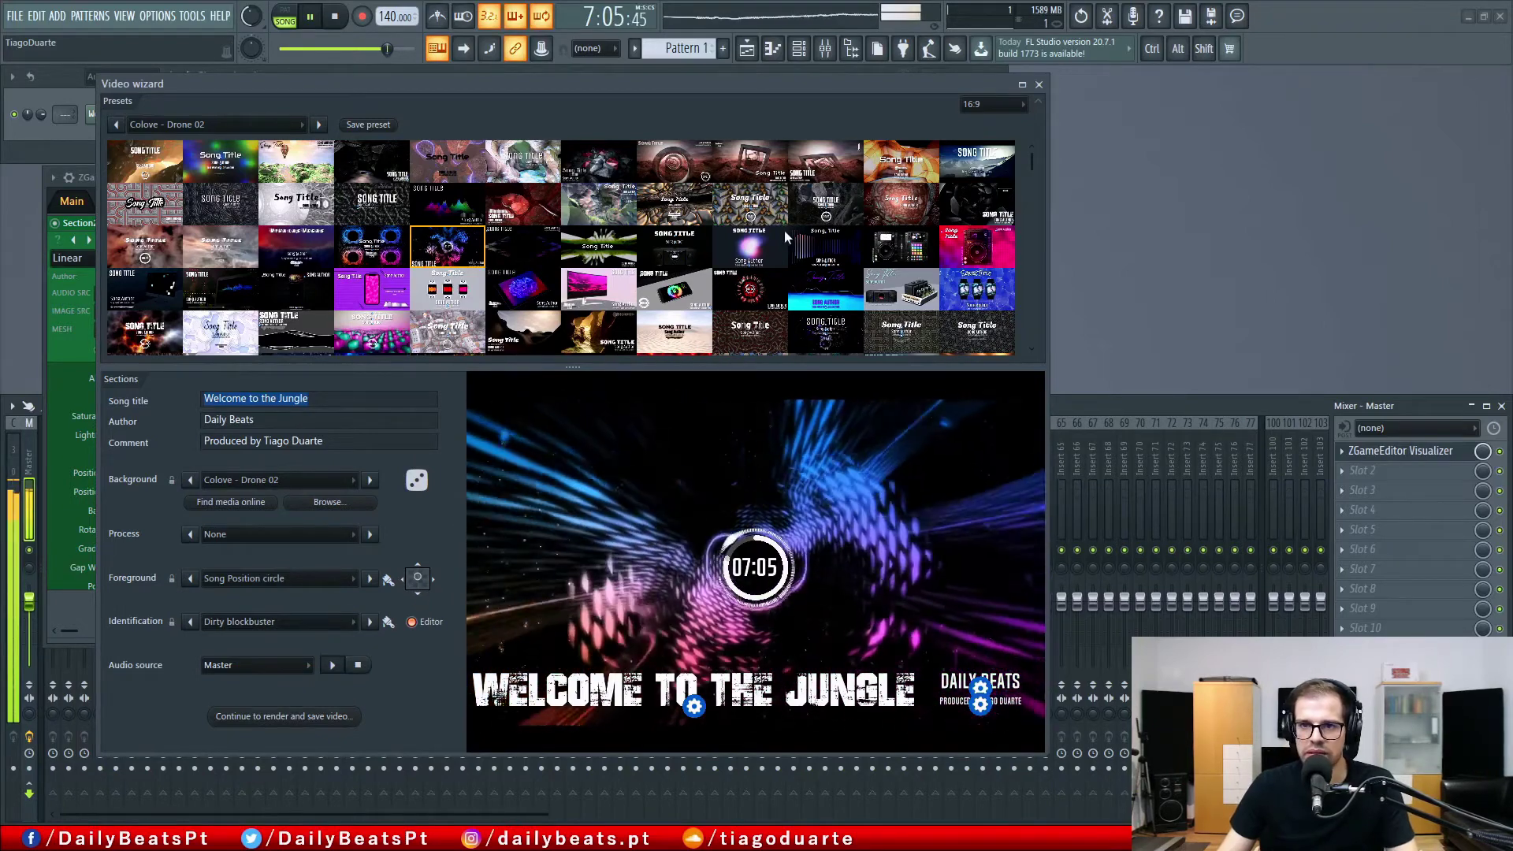
{"action": "left_click", "coordinate": [1041, 83]}
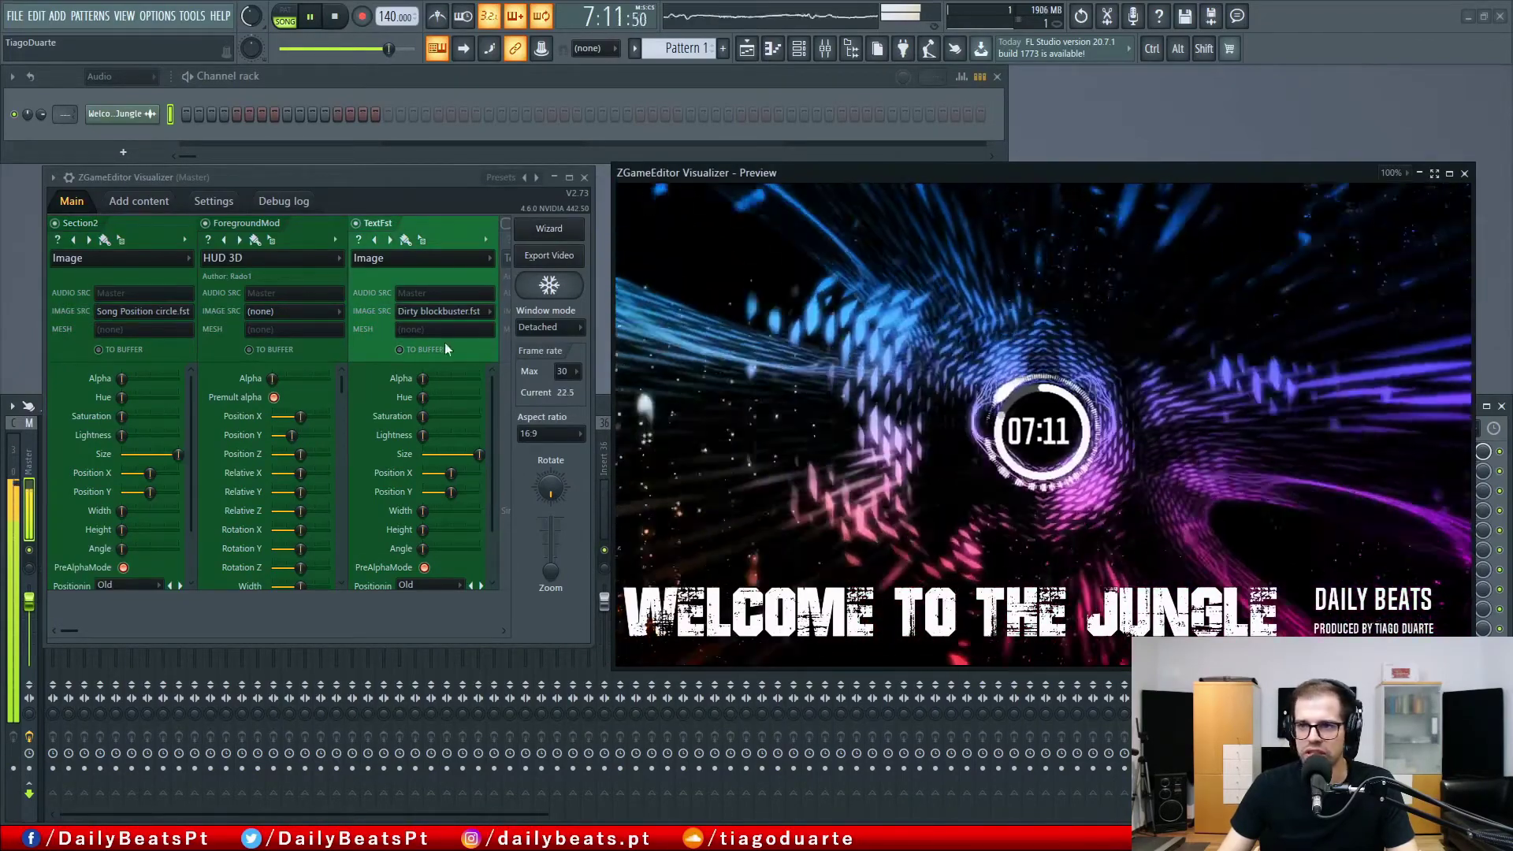
{"action": "right_click", "coordinate": [422, 222]}
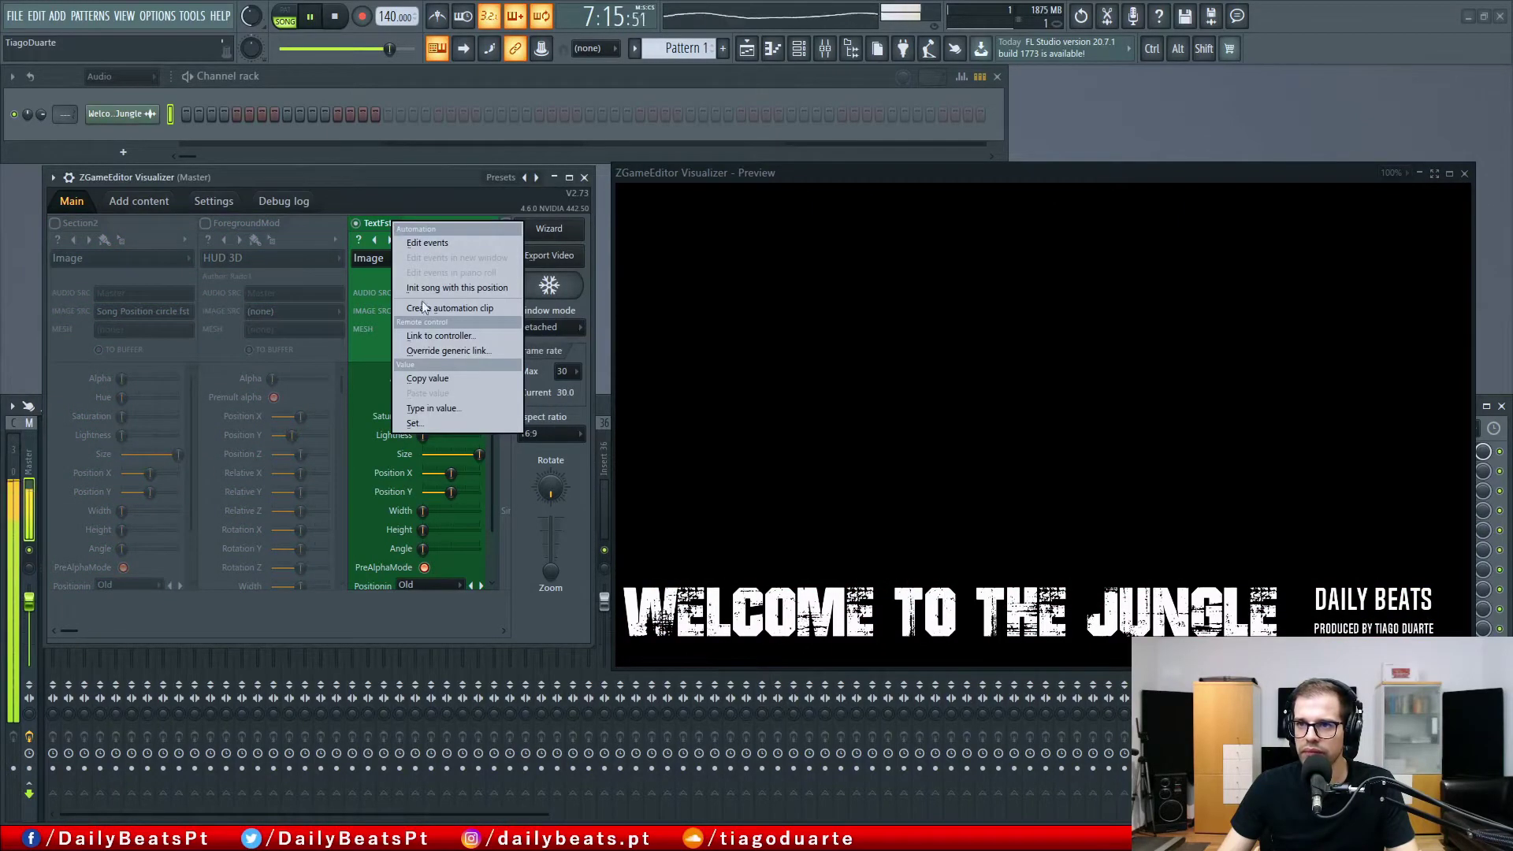
{"action": "right_click", "coordinate": [383, 223]}
{"action": "left_click", "coordinate": [389, 208]}
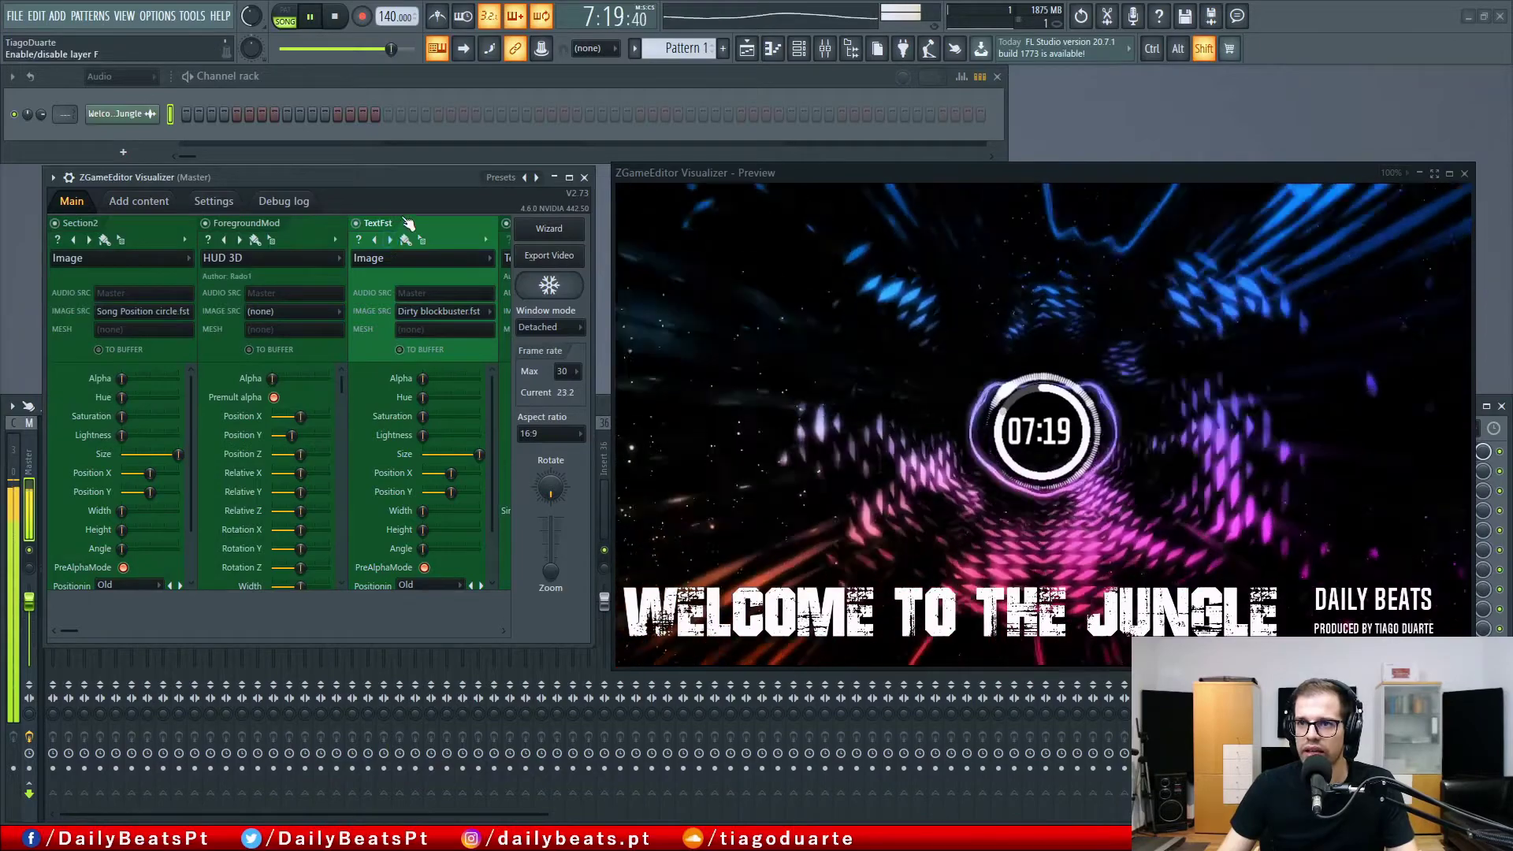
- Go through all the visualizer's layers and collapse the foreground and text layers to make the layer row more compact
{"action": "scroll", "coordinate": [417, 227], "scroll_direction": "down", "scroll_amount": 3}
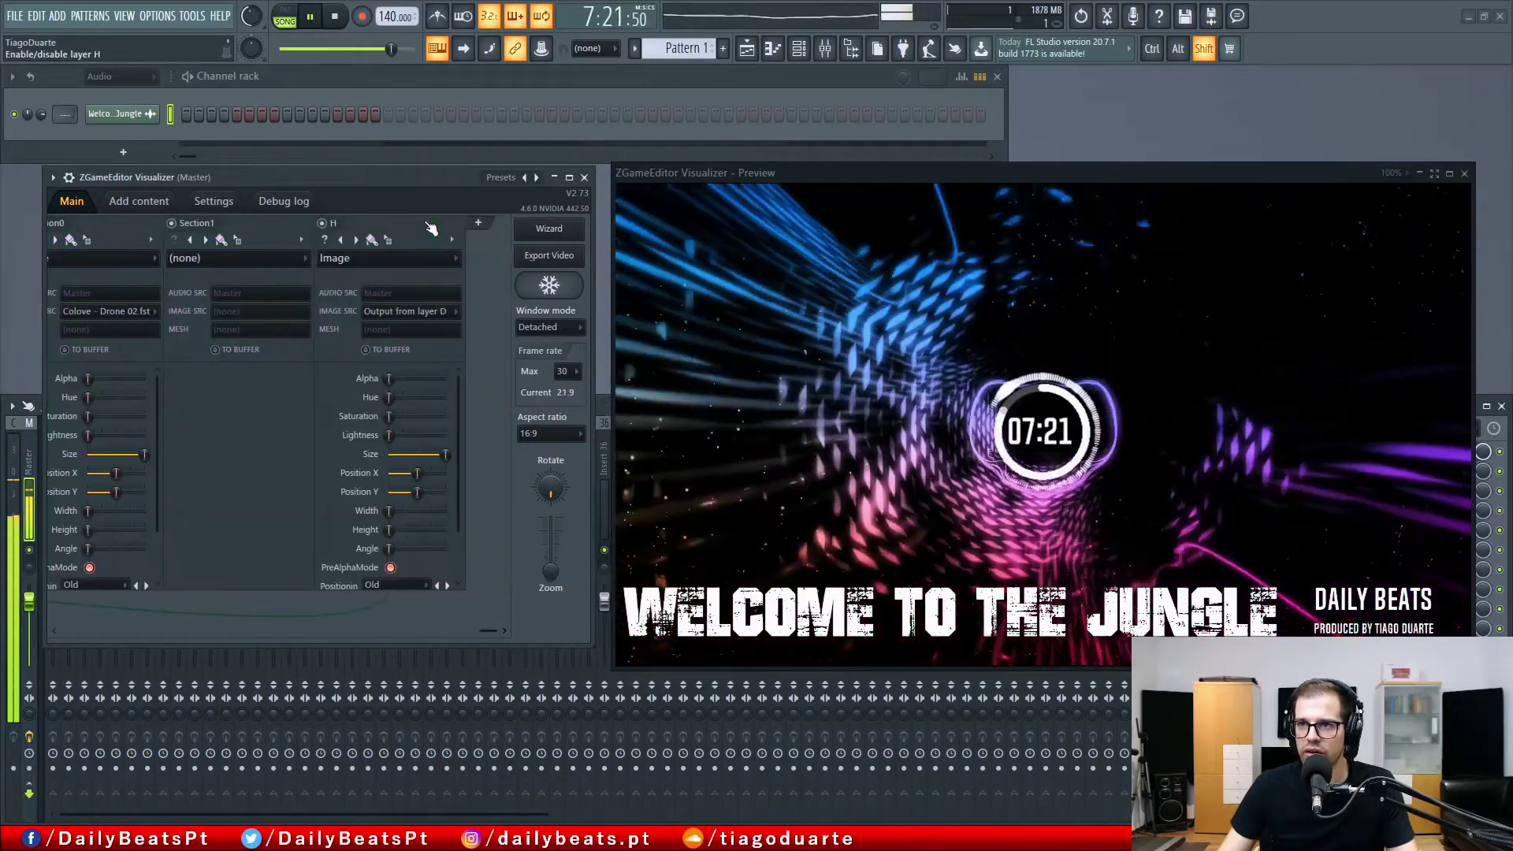
{"action": "left_click", "coordinate": [426, 224]}
{"action": "left_click", "coordinate": [426, 223]}
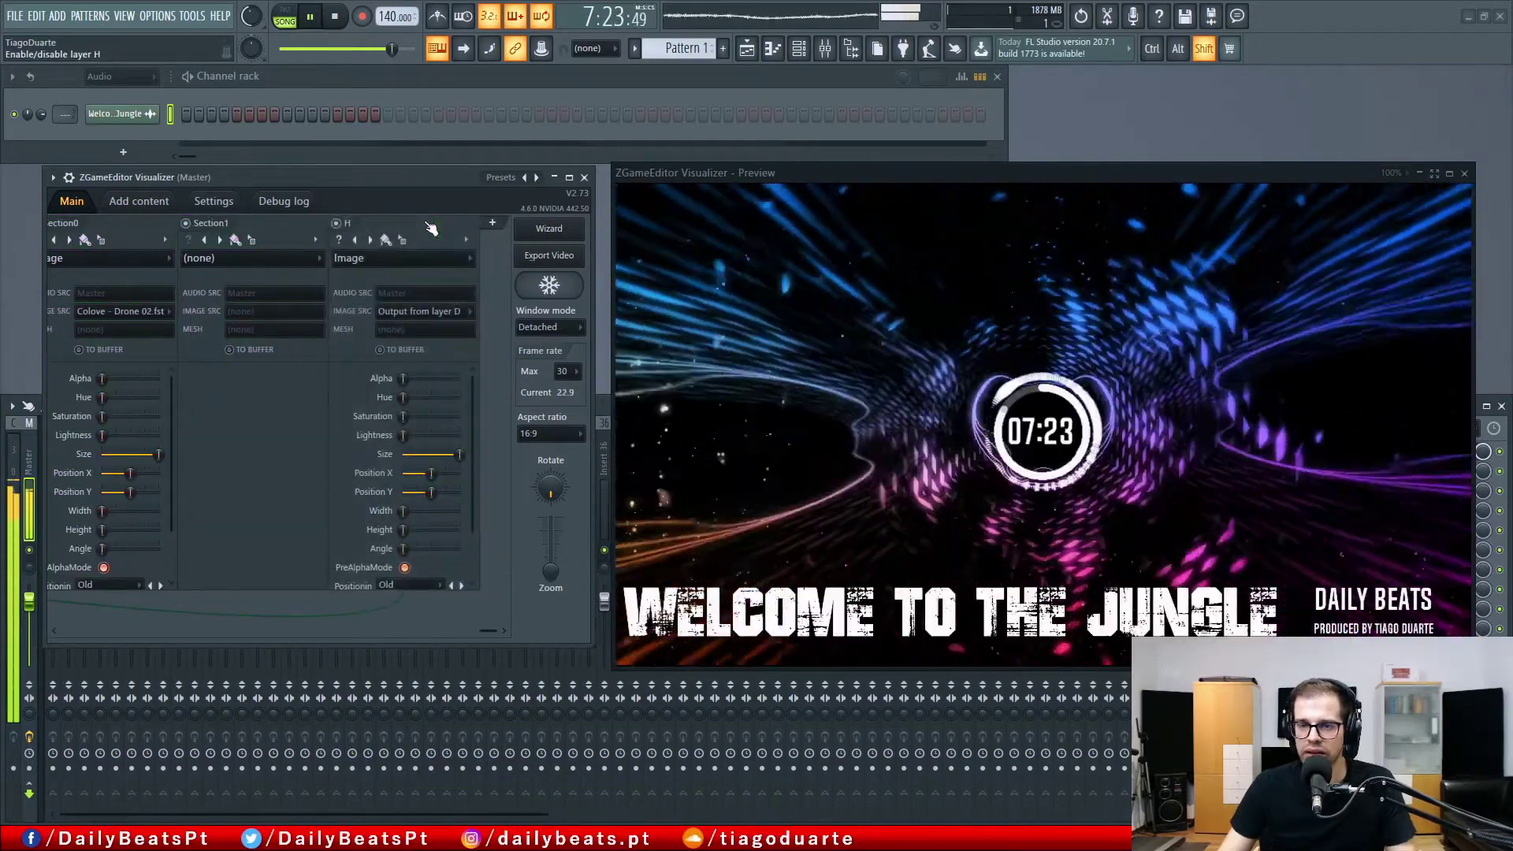
{"action": "scroll", "coordinate": [389, 229], "scroll_direction": "up", "scroll_amount": 1}
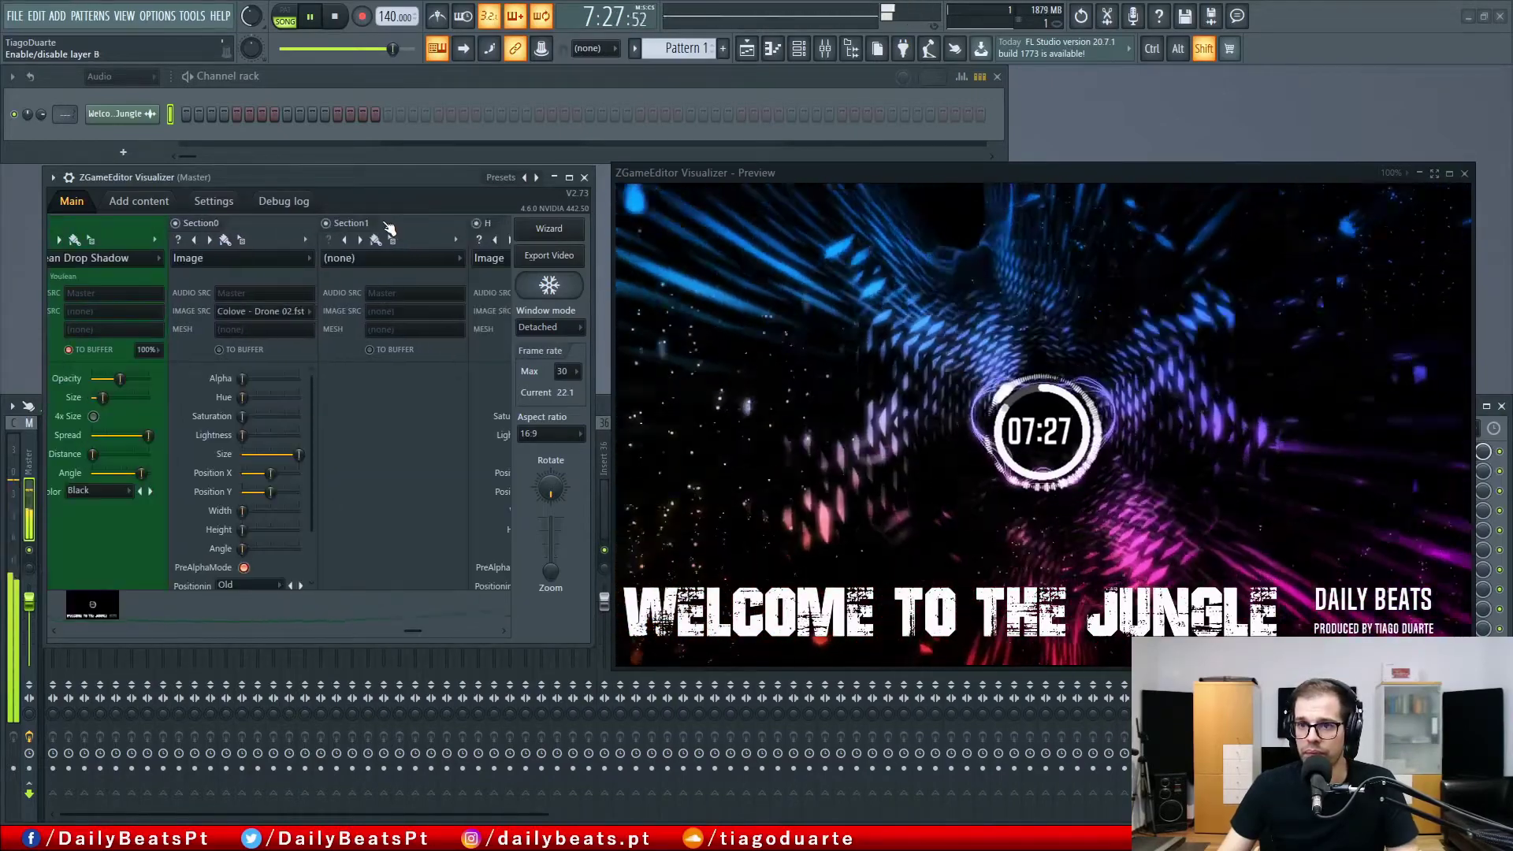
{"action": "scroll", "coordinate": [389, 229], "scroll_direction": "down", "scroll_amount": 1}
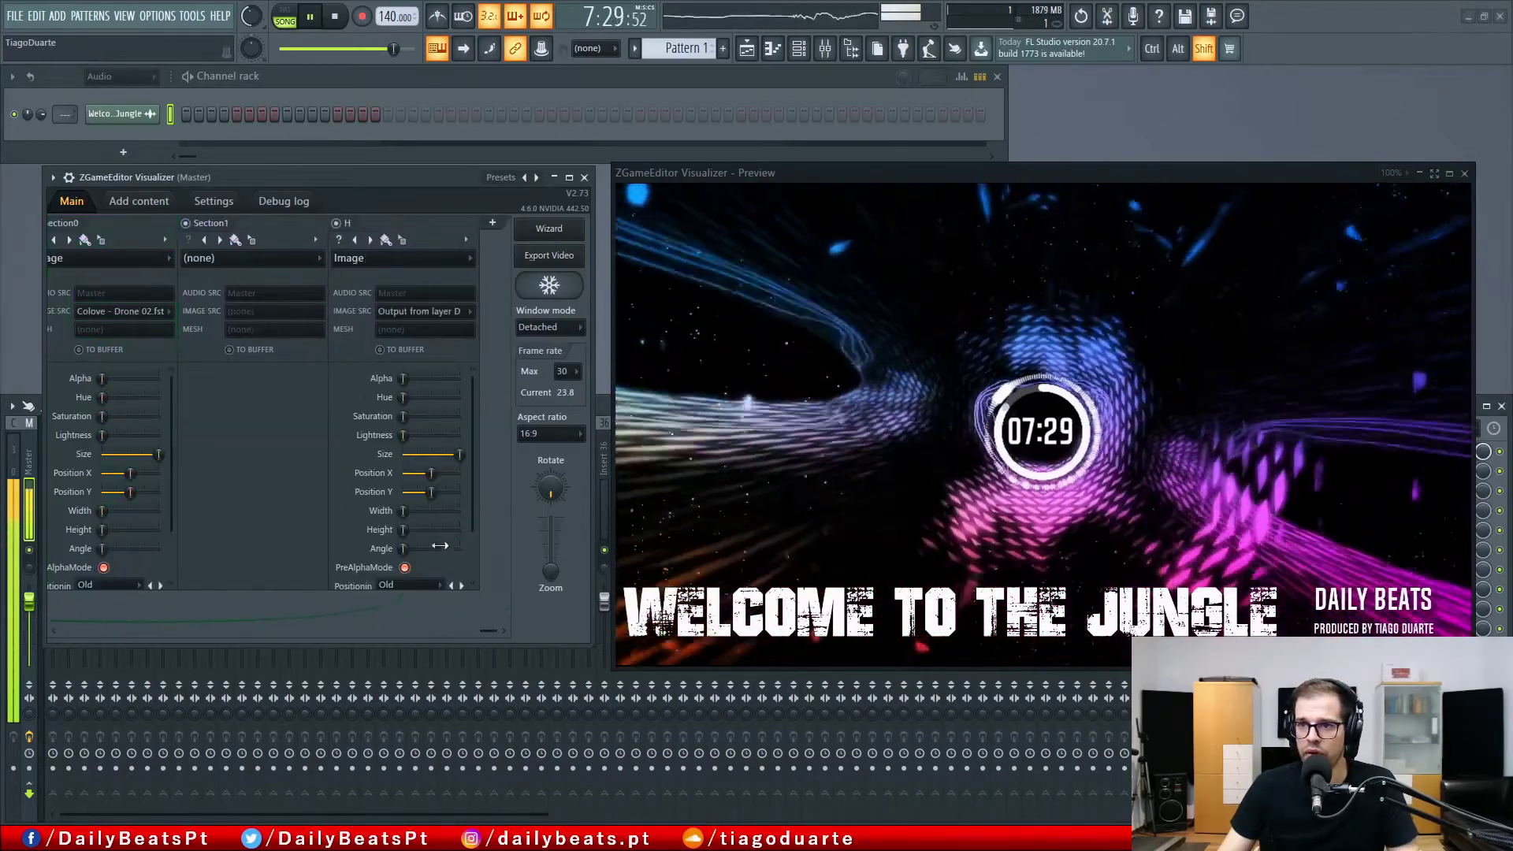
{"action": "left_click_drag", "start_coordinate": [489, 629], "coordinate": [36, 606]}
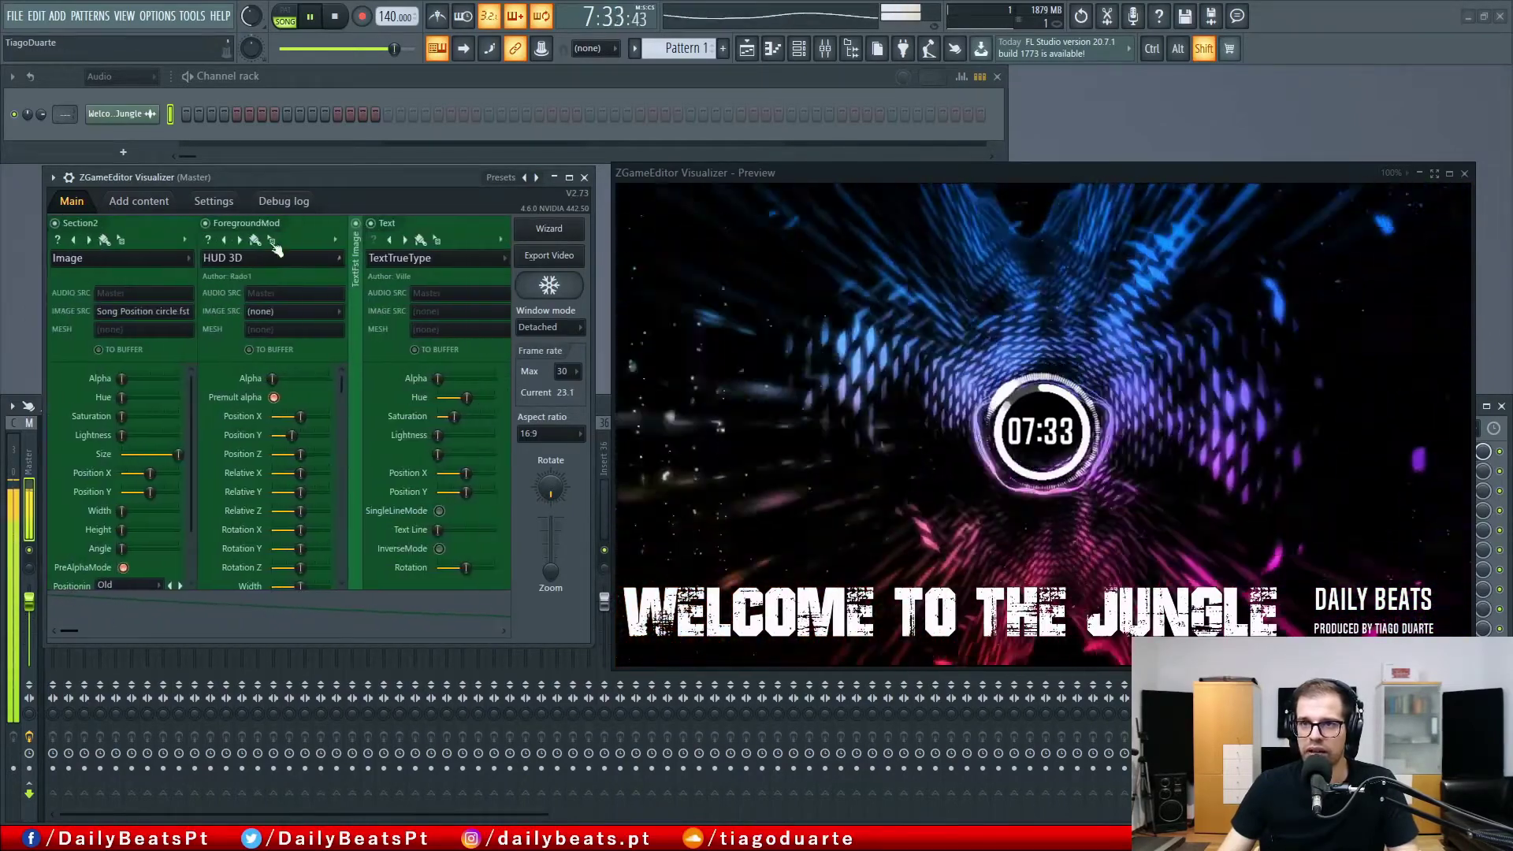
{"action": "left_click", "coordinate": [253, 224]}
{"action": "left_click", "coordinate": [246, 225]}
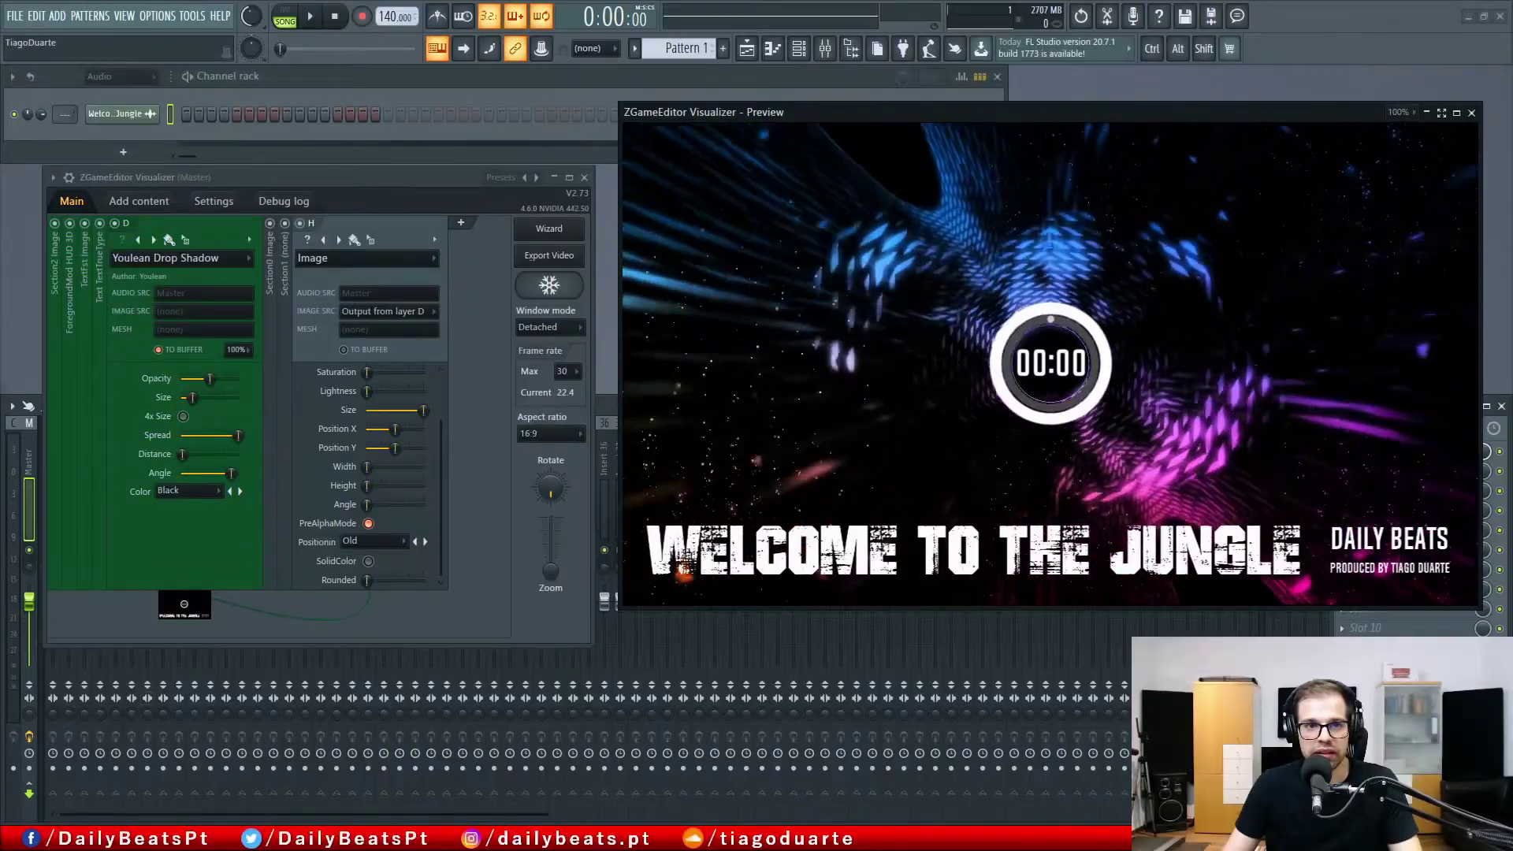
- Play the rendered Welcome to the Jungle.mp4 from its project folder in VLC and check it around 01:38, 05:20 and 06:20
{"action": "left_click_drag", "start_coordinate": [1512, 339], "coordinate": [544, 326]}
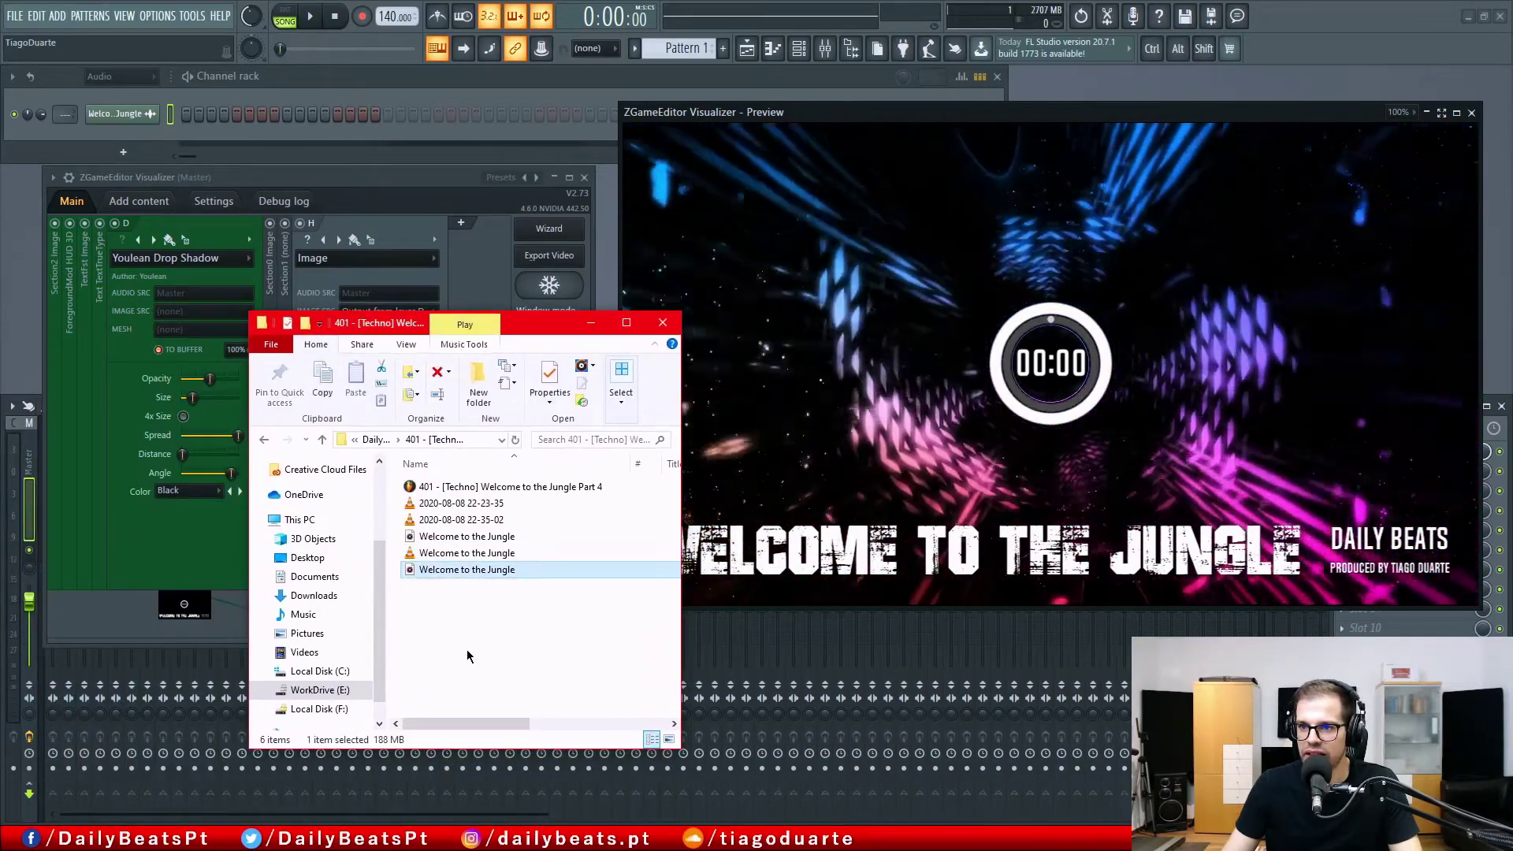
{"action": "left_click", "coordinate": [416, 554]}
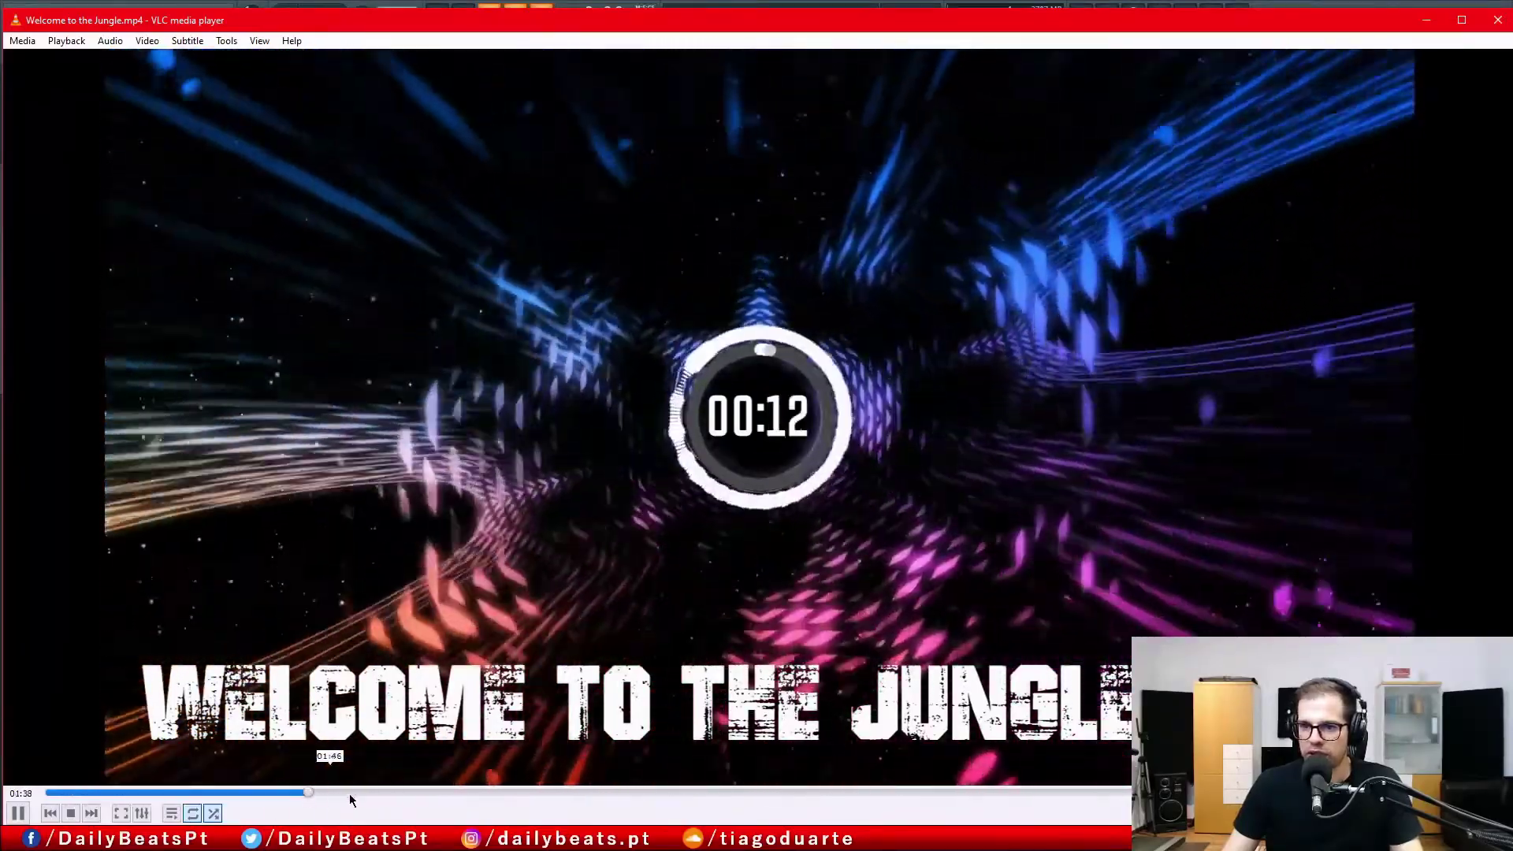
{"action": "left_click", "coordinate": [309, 792]}
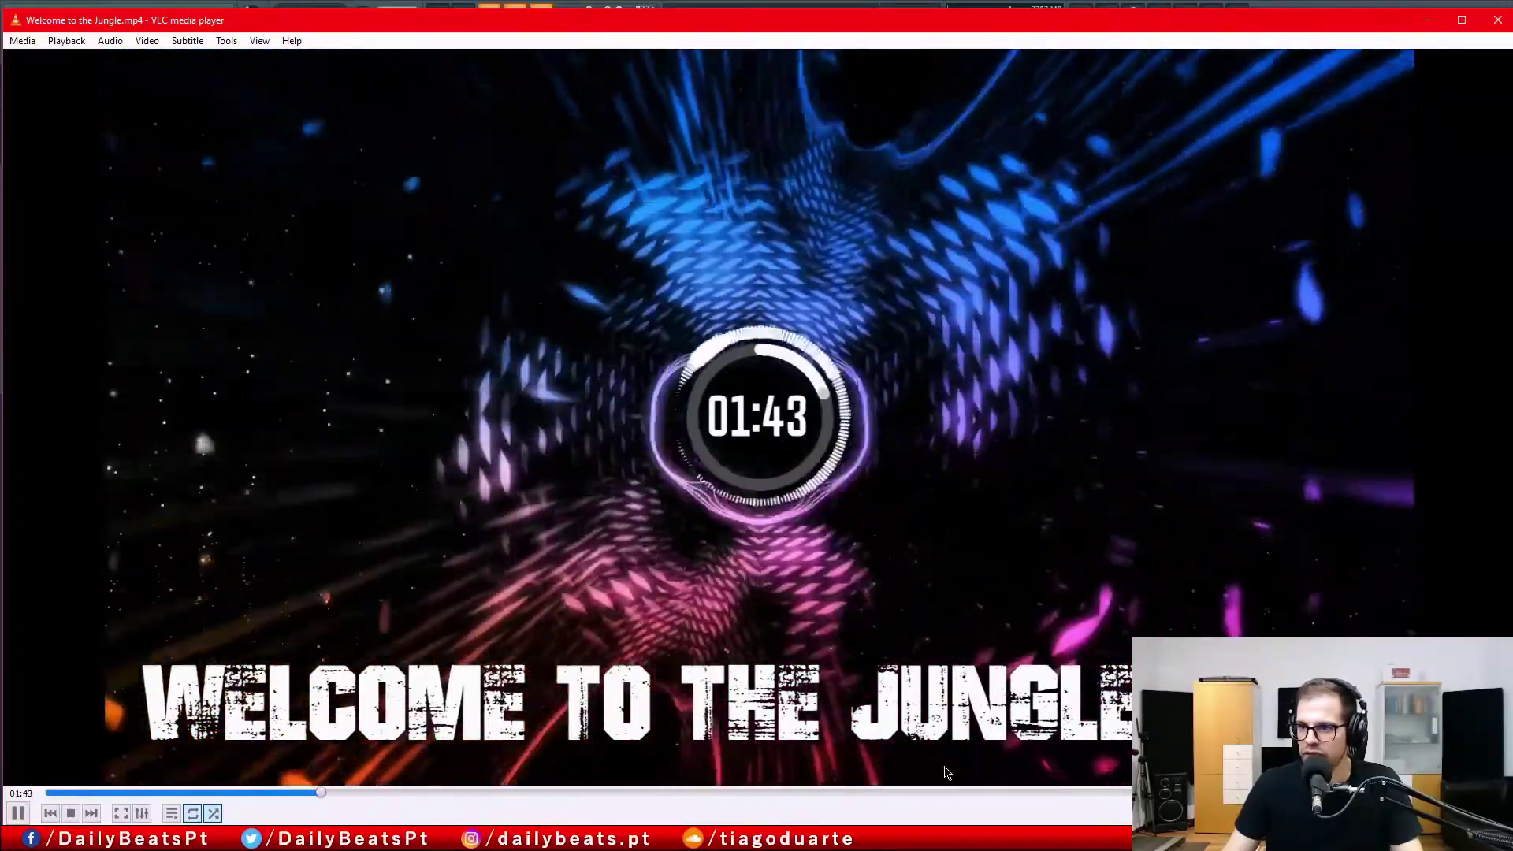
{"action": "left_click", "coordinate": [905, 792]}
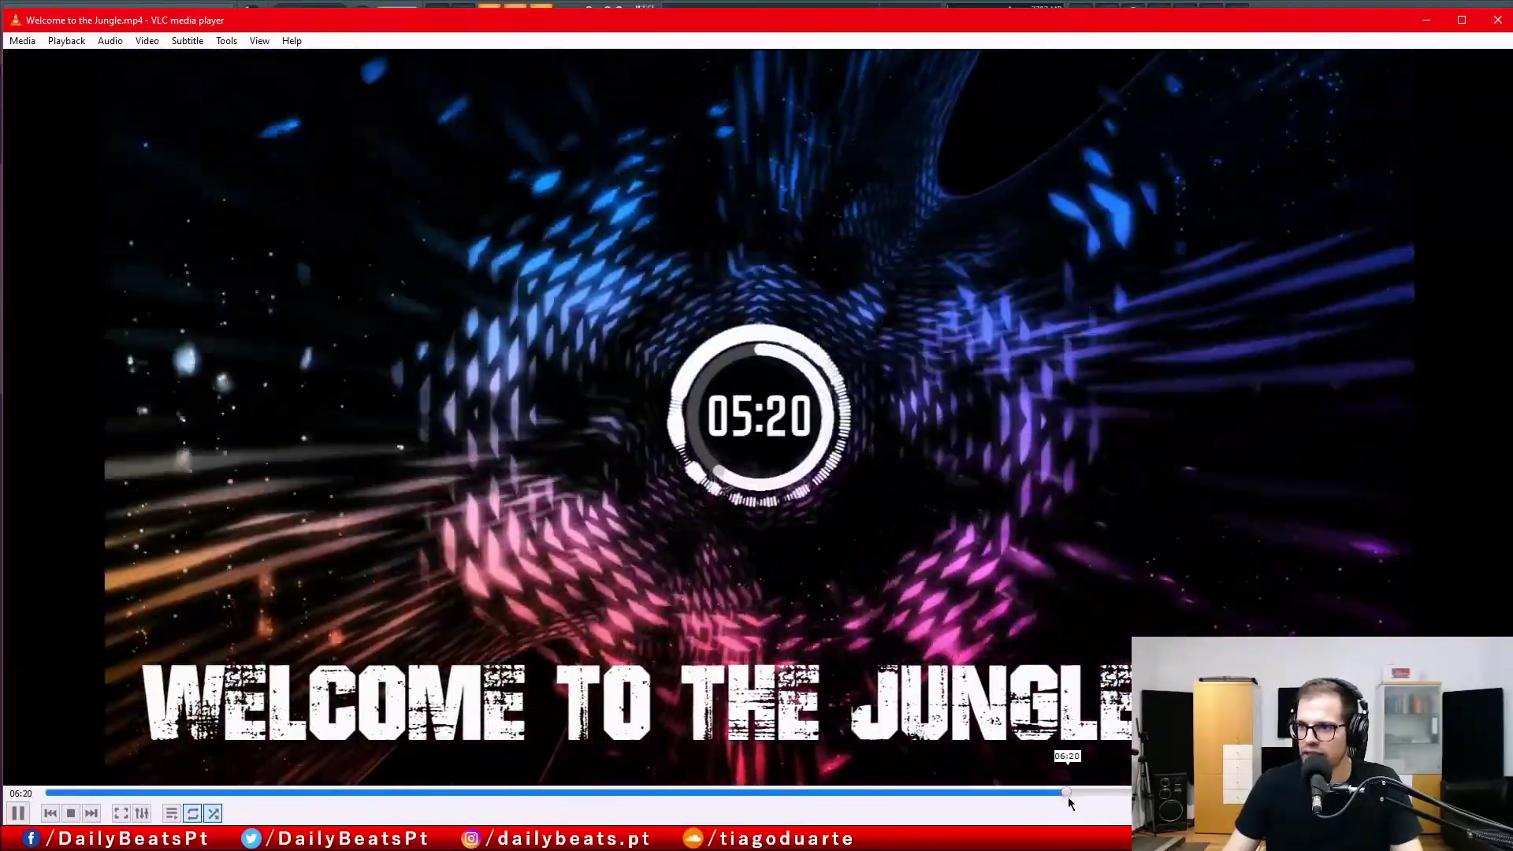
{"action": "left_click", "coordinate": [1067, 792]}
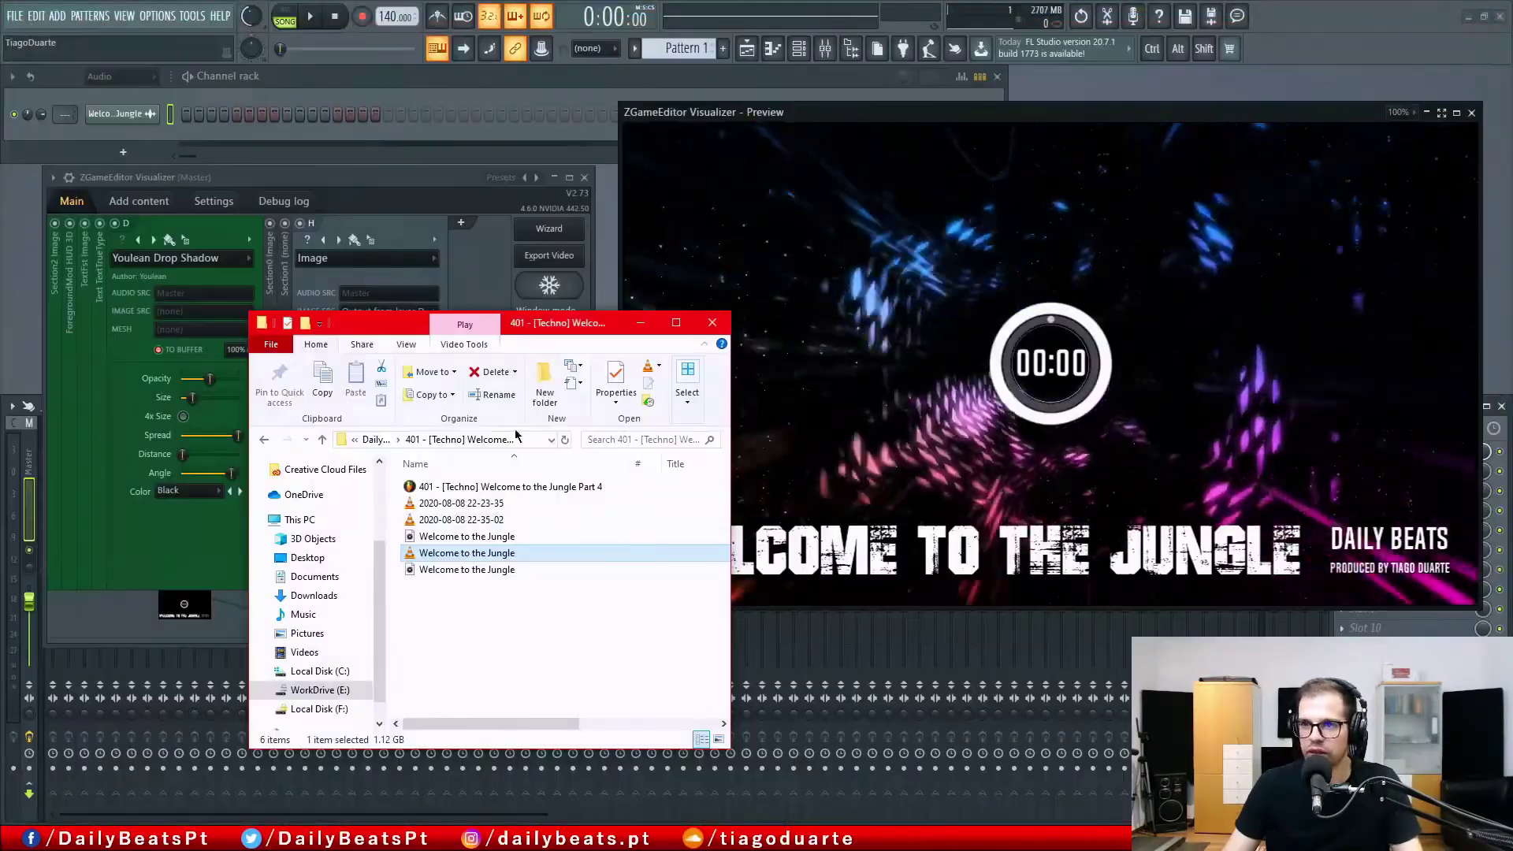
{"action": "left_click_drag", "start_coordinate": [536, 323], "coordinate": [0, 339]}
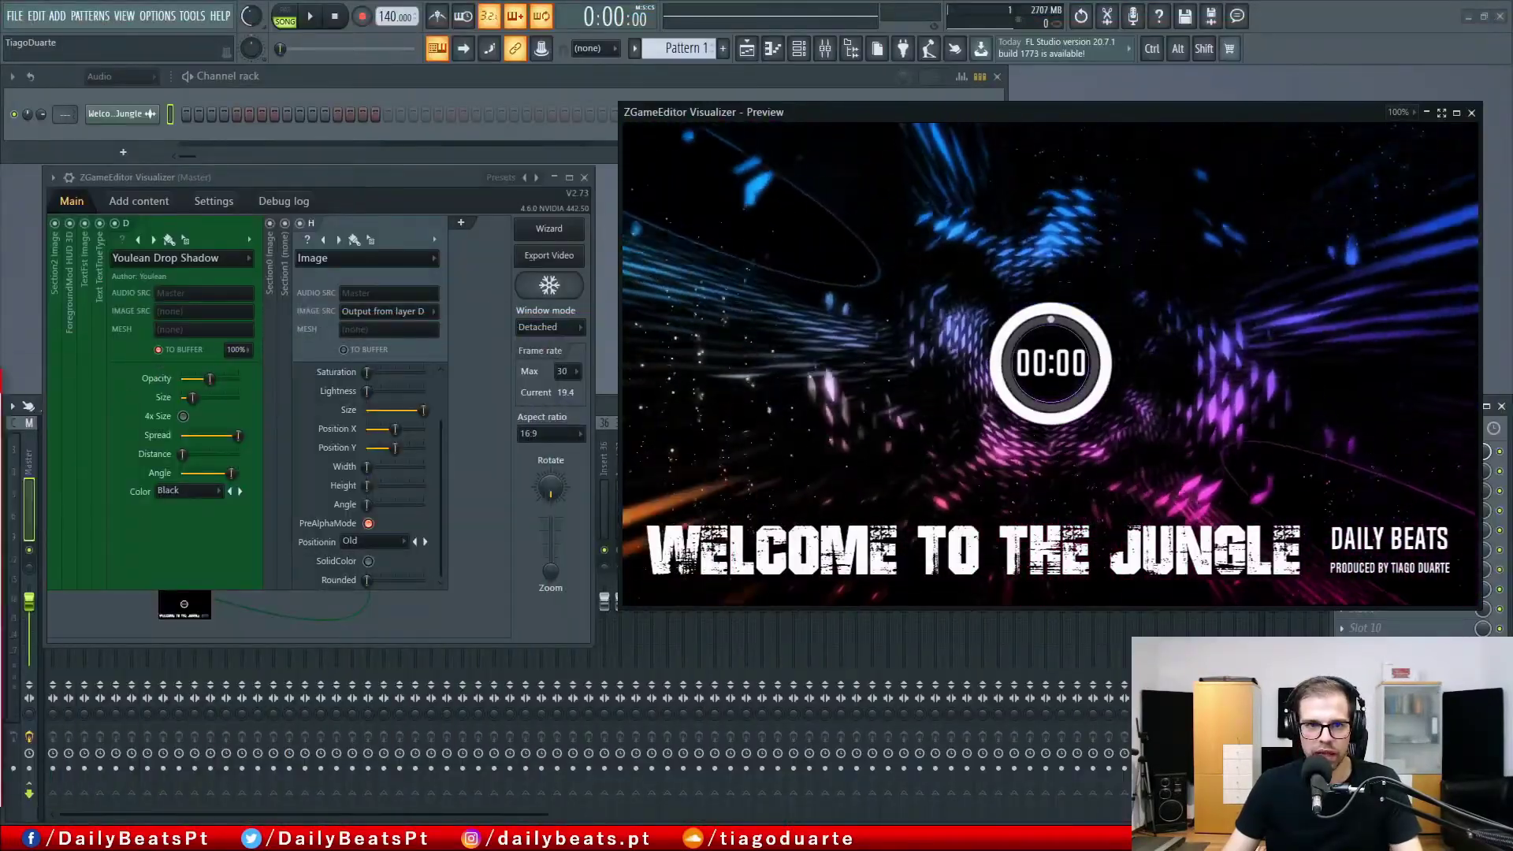